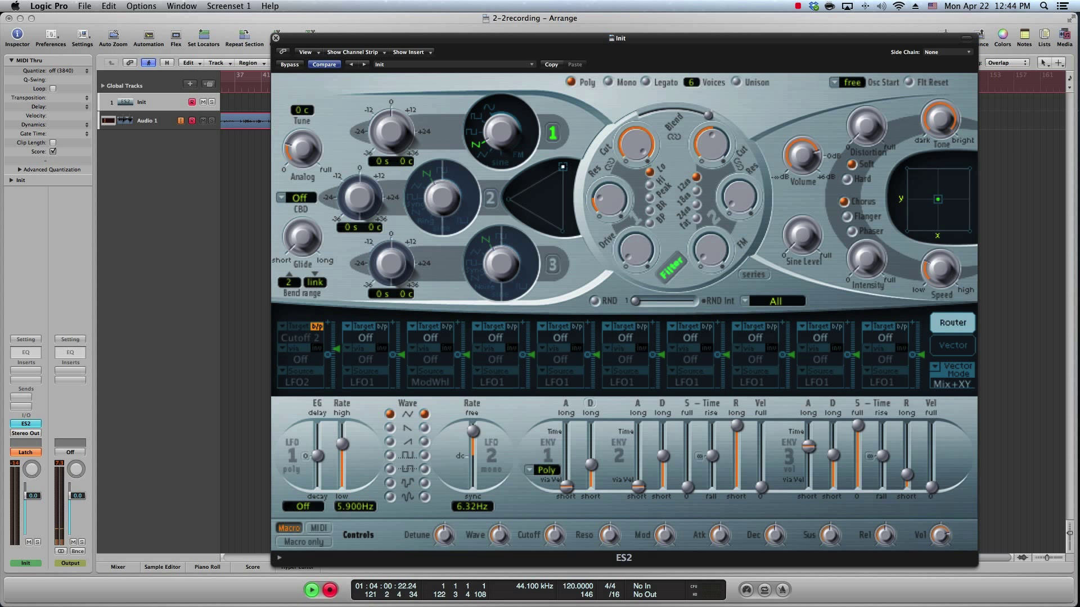
# - Compare a long attack with the shortest attack on ENV 3, finishing with the shortest setting
pyautogui.moveTo(808, 446); pyautogui.dragTo(808, 443)
pyautogui.moveTo(808, 442); pyautogui.dragTo(808, 487)
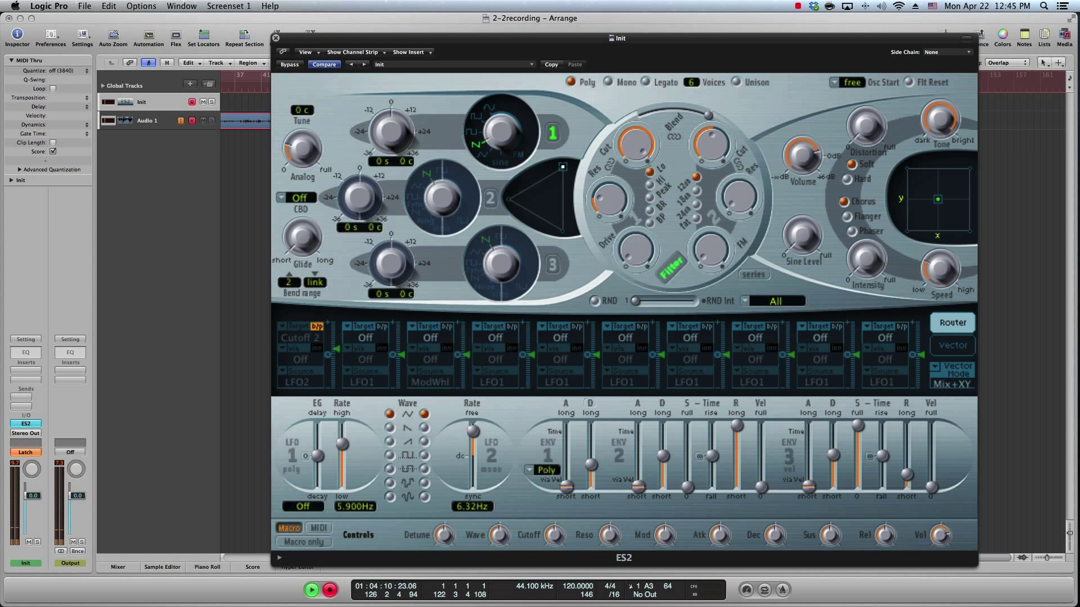
pyautogui.moveTo(808, 487); pyautogui.dragTo(808, 446)
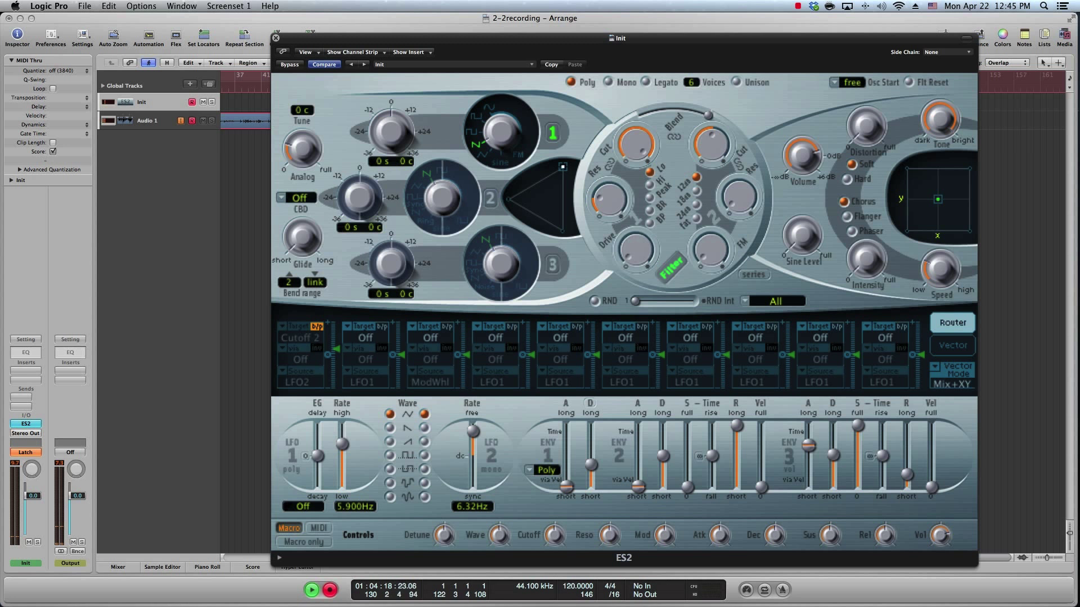
pyautogui.moveTo(808, 445); pyautogui.dragTo(808, 486)
pyautogui.press('super+Tab')
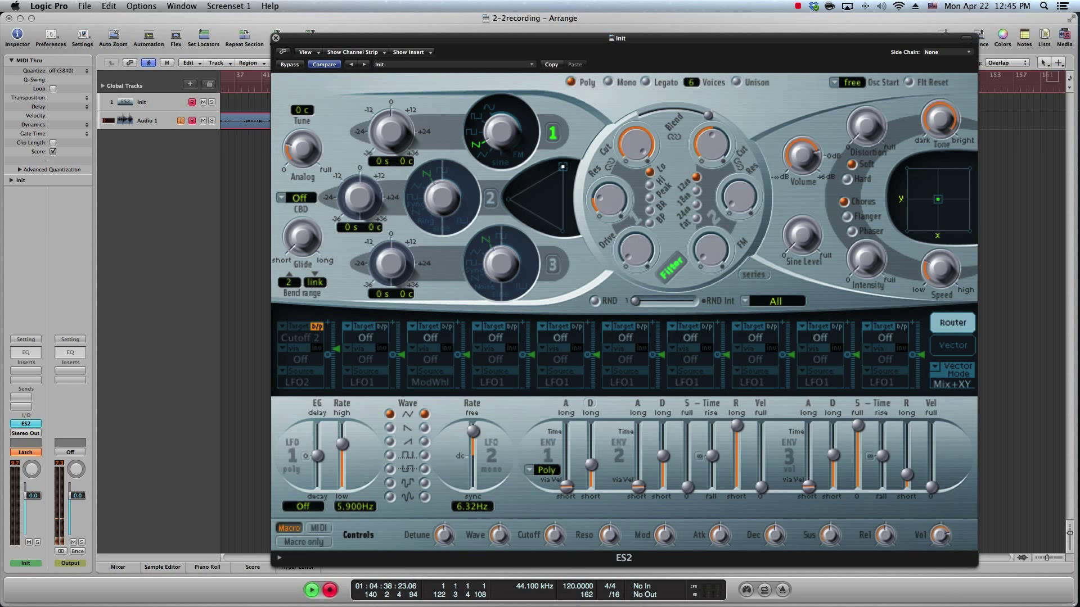
# - Compare a long release with the shortest release on ENV 3, finishing with the shortest setting
pyautogui.moveTo(907, 474); pyautogui.dragTo(906, 487)
pyautogui.moveTo(907, 487); pyautogui.dragTo(907, 444)
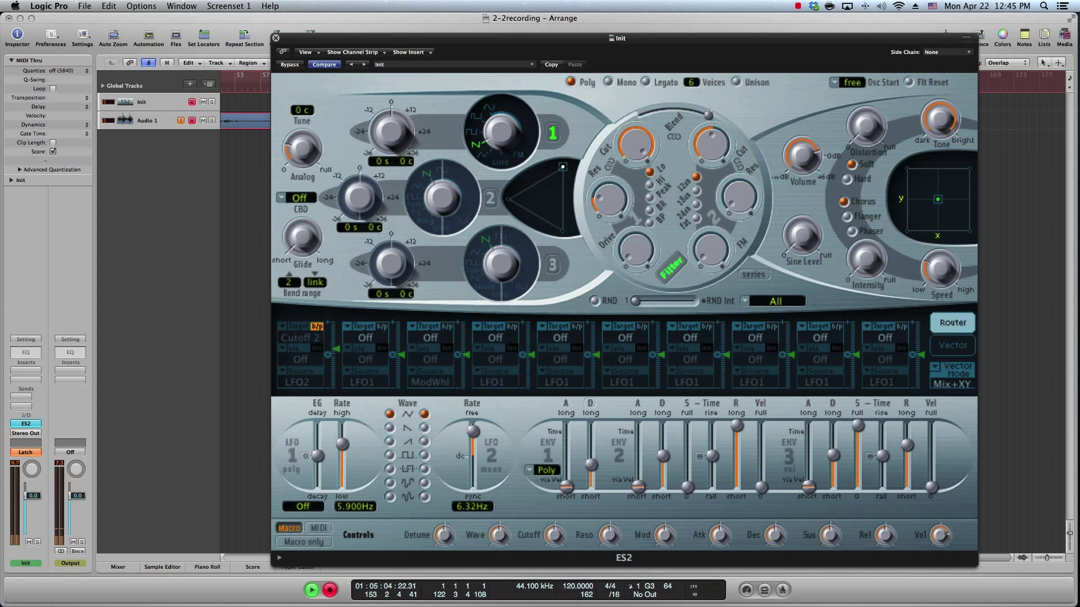
pyautogui.moveTo(907, 445); pyautogui.dragTo(906, 487)
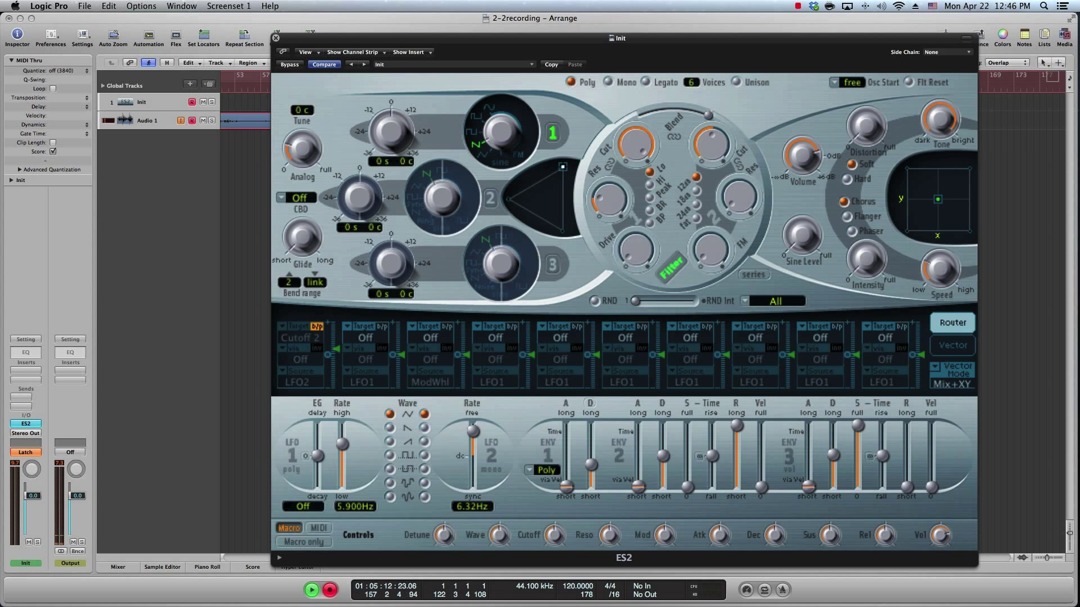
pyautogui.press('cmd+Tab')
# - Lower ENV 3's sustain to zero and lengthen its decay
pyautogui.moveTo(857, 426)
pyautogui.mouseDown()
pyautogui.moveTo(857, 478)
pyautogui.moveTo(857, 425)
pyautogui.mouseUp()
pyautogui.moveTo(857, 426); pyautogui.dragTo(833, 458)
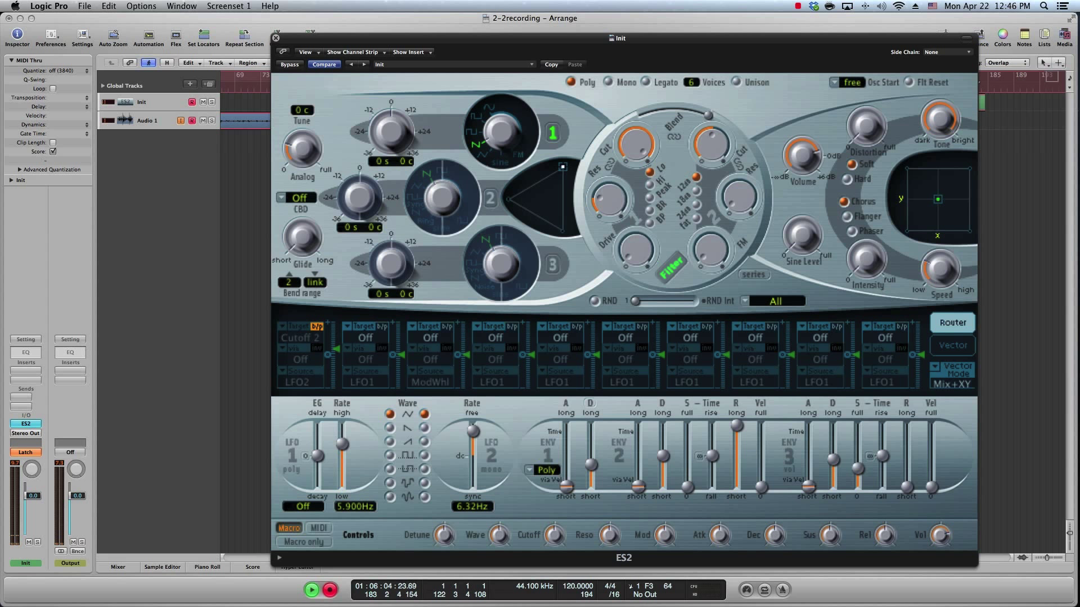
pyautogui.moveTo(834, 460); pyautogui.dragTo(834, 441)
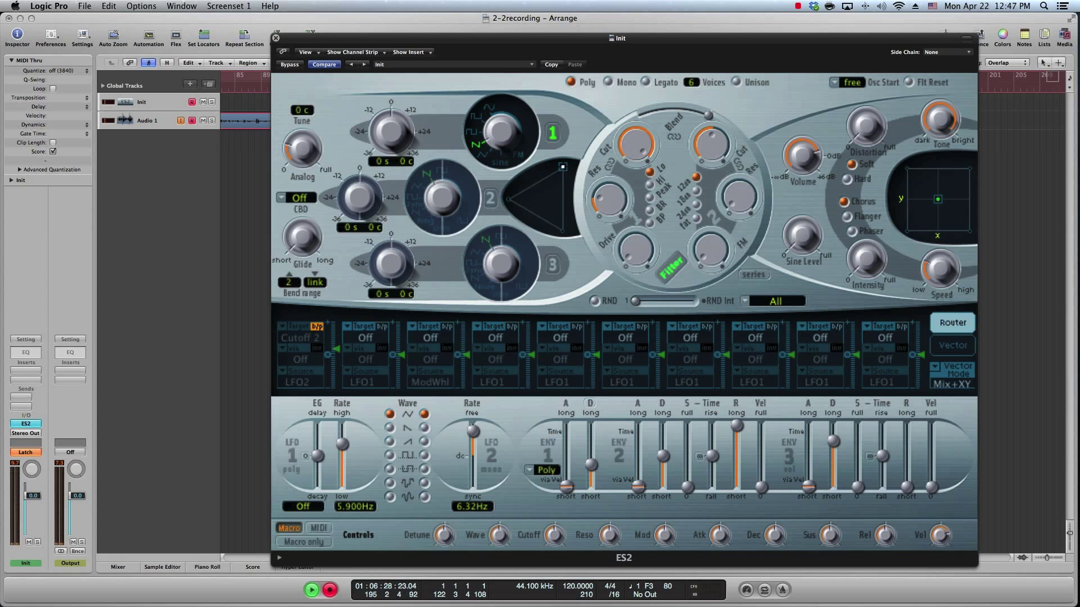
# - Give ENV 3 a medium attack and medium decay with a low sustain level
pyautogui.moveTo(808, 486); pyautogui.dragTo(808, 446)
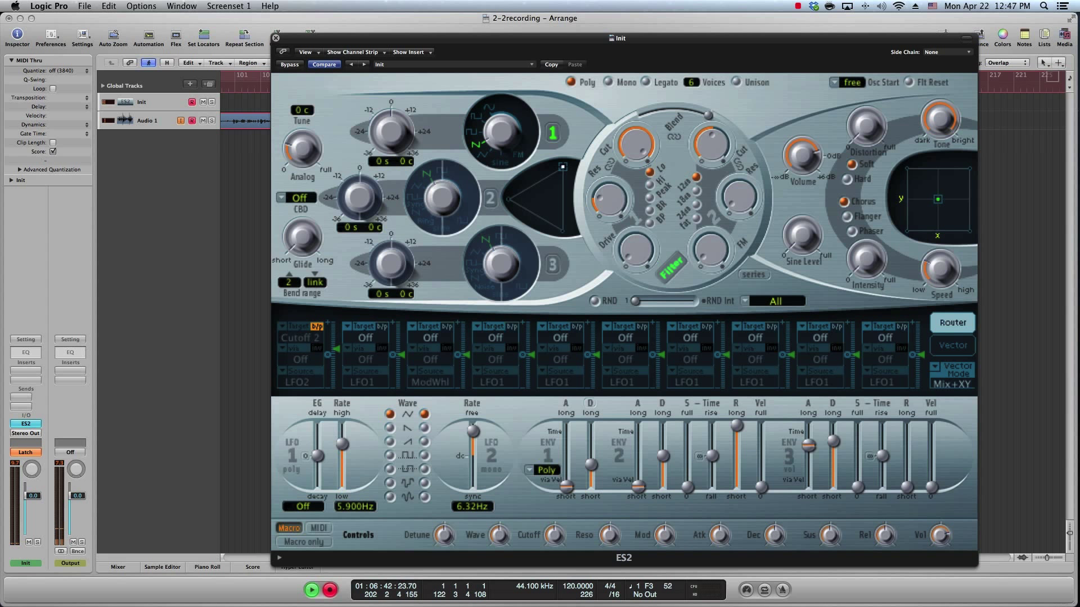
pyautogui.moveTo(833, 441); pyautogui.dragTo(808, 454)
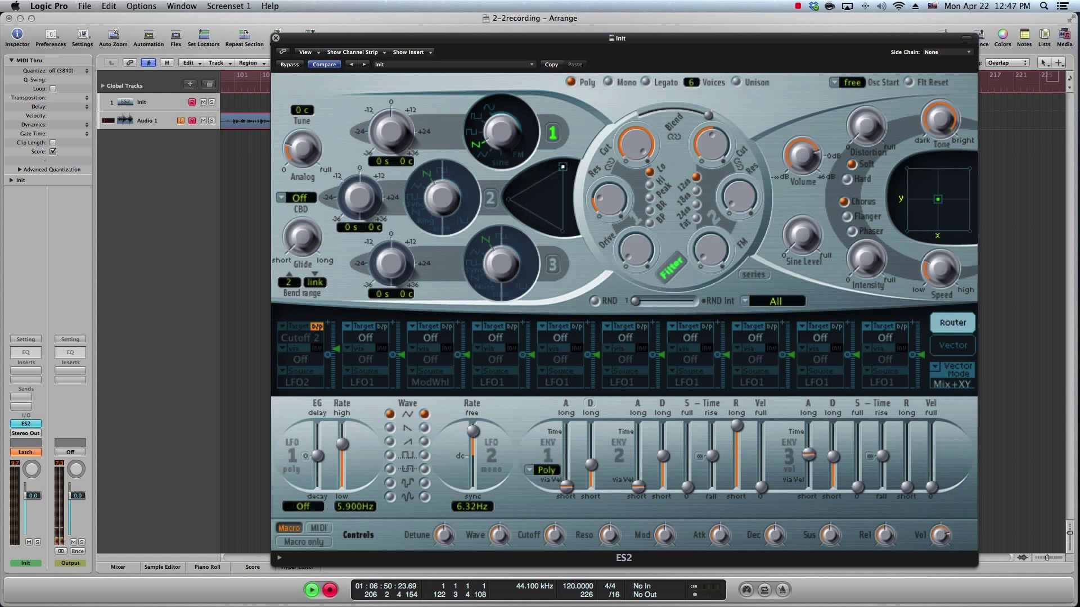
pyautogui.moveTo(857, 487); pyautogui.dragTo(857, 472)
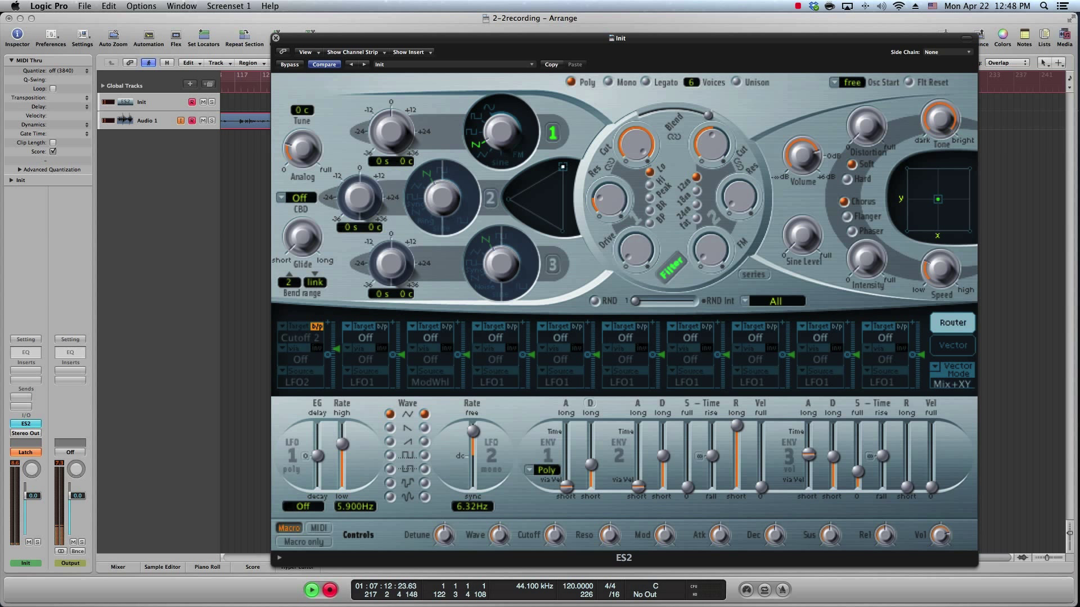
pyautogui.moveTo(858, 471)
pyautogui.mouseDown()
pyautogui.moveTo(858, 433)
pyautogui.moveTo(858, 463)
pyautogui.mouseUp()
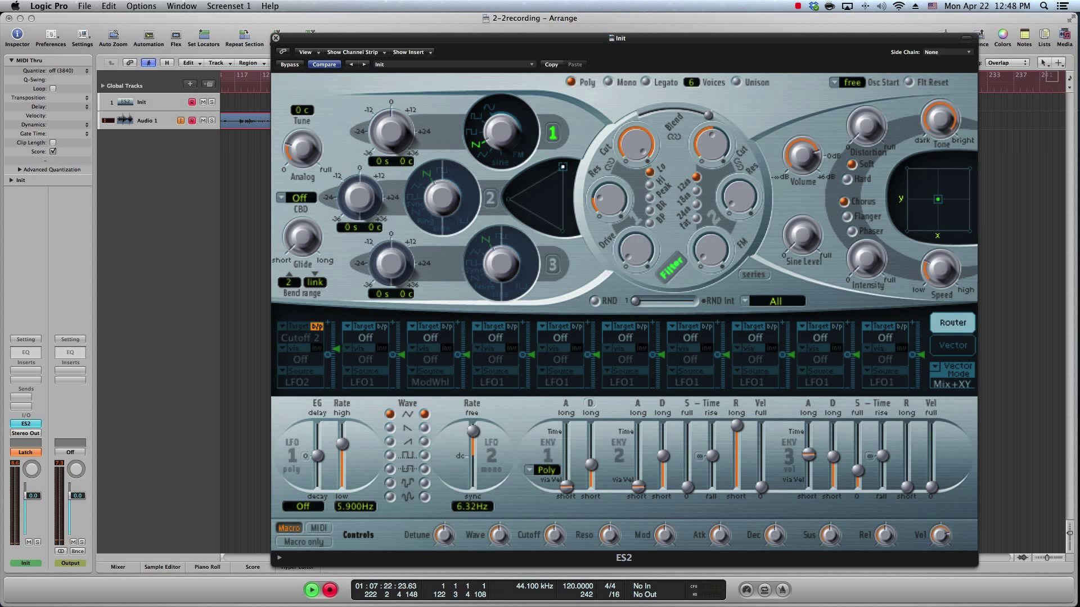
# - Move the ES2 window aside to uncover the timeline and compare short and long attack and release settings on ENV 3
pyautogui.moveTo(620, 38); pyautogui.dragTo(542, 37)
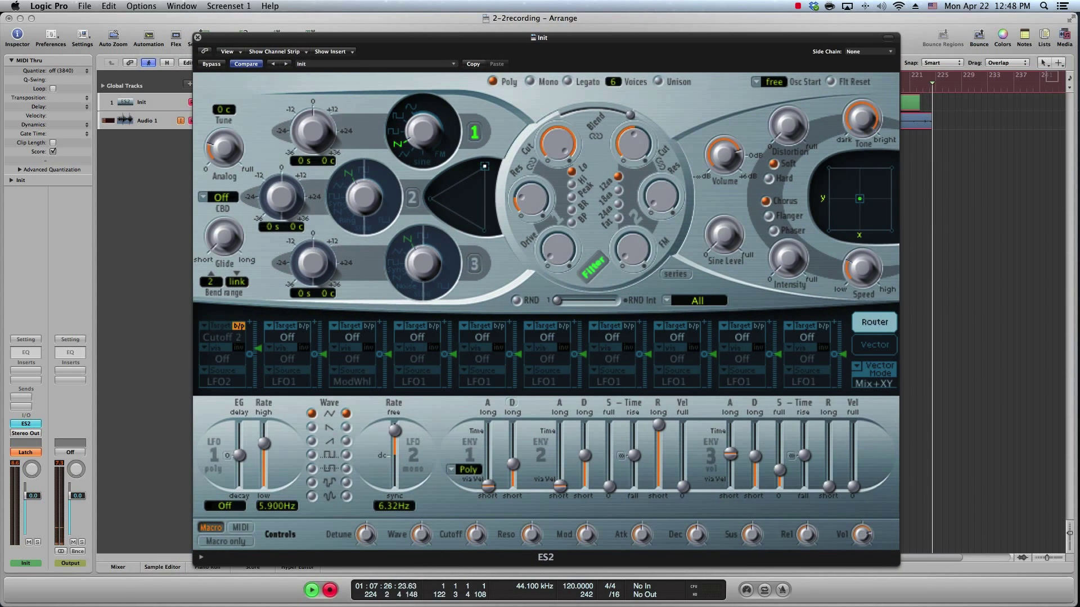
pyautogui.moveTo(729, 455); pyautogui.dragTo(730, 486)
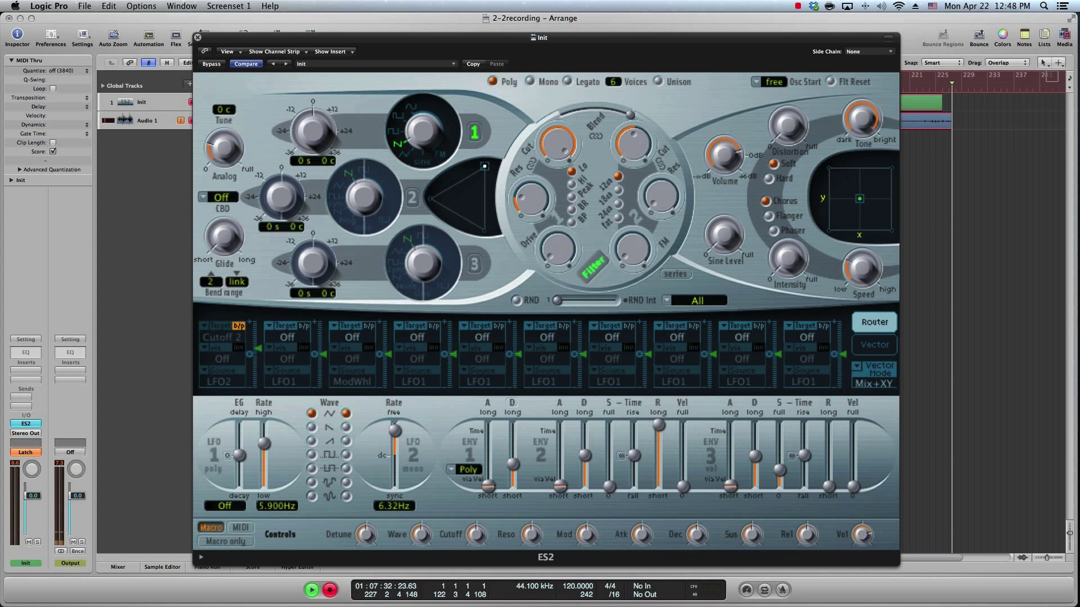
pyautogui.moveTo(730, 484); pyautogui.dragTo(730, 450)
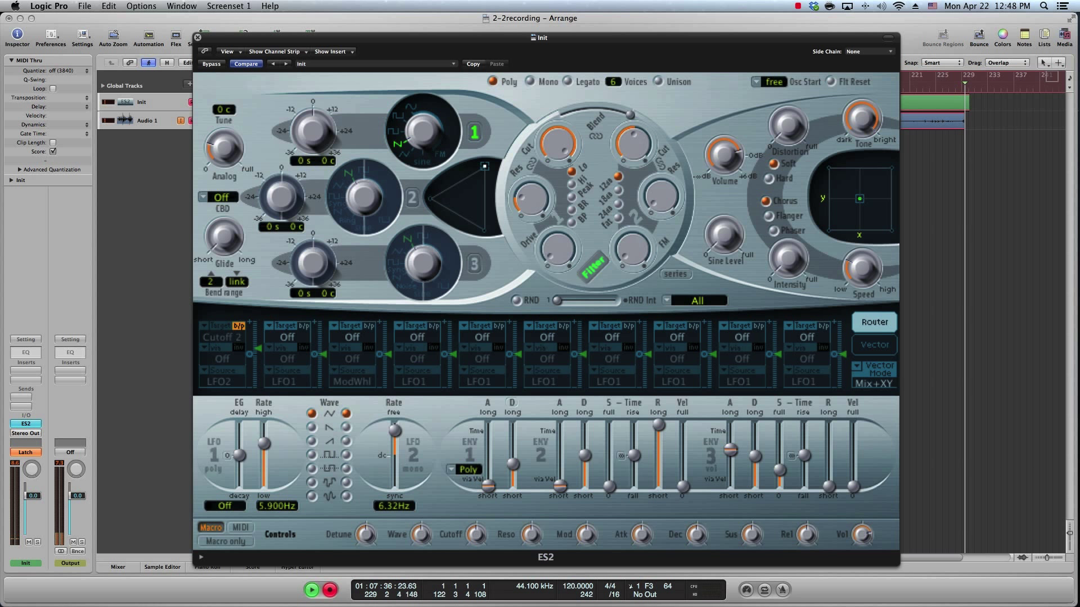
pyautogui.moveTo(828, 486); pyautogui.dragTo(829, 446)
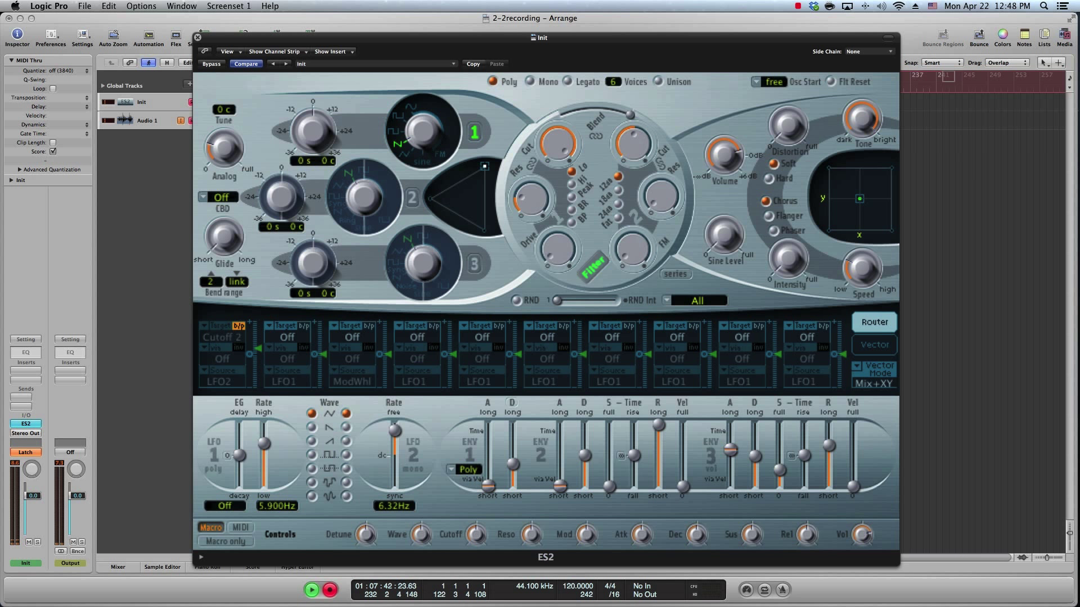
pyautogui.moveTo(829, 446); pyautogui.dragTo(829, 487)
# - Shape a plucked envelope on ENV 3 with the shortest attack, a short decay and zero sustain
pyautogui.moveTo(730, 449); pyautogui.dragTo(755, 474)
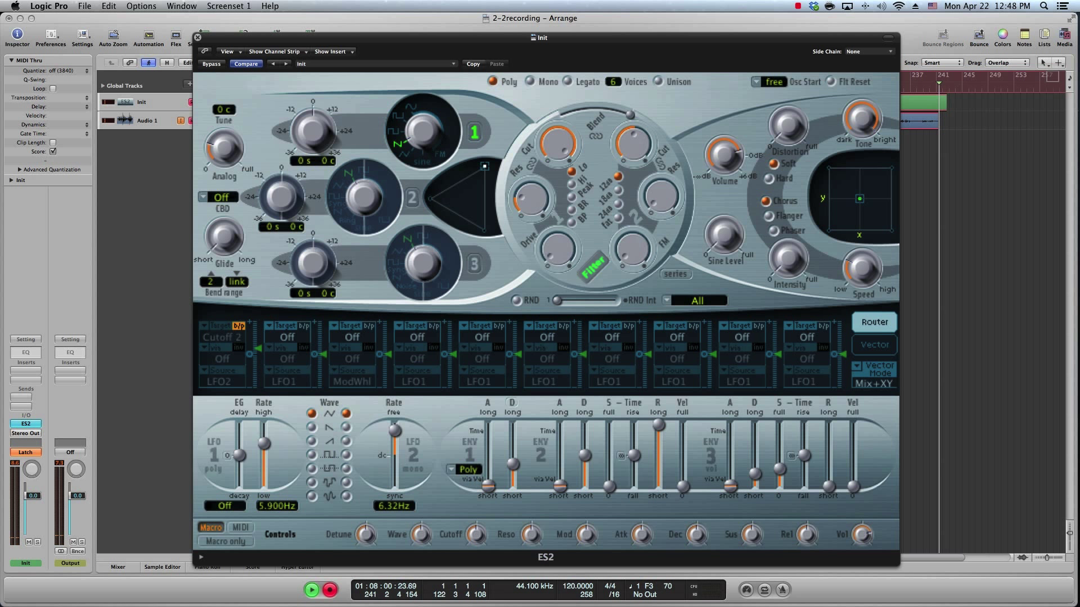
pyautogui.moveTo(779, 470)
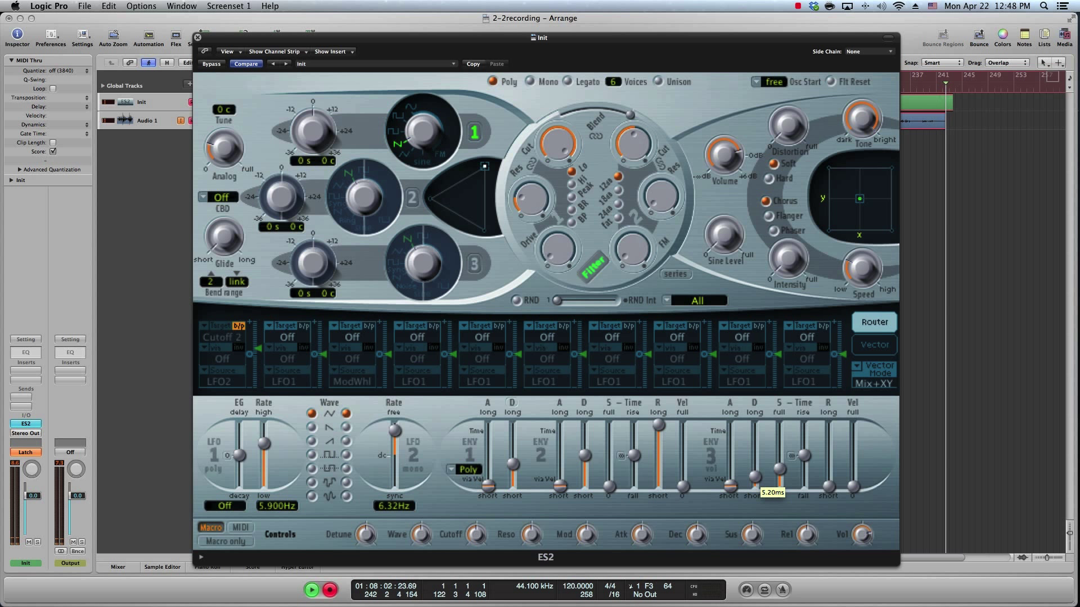
pyautogui.moveTo(804, 457)
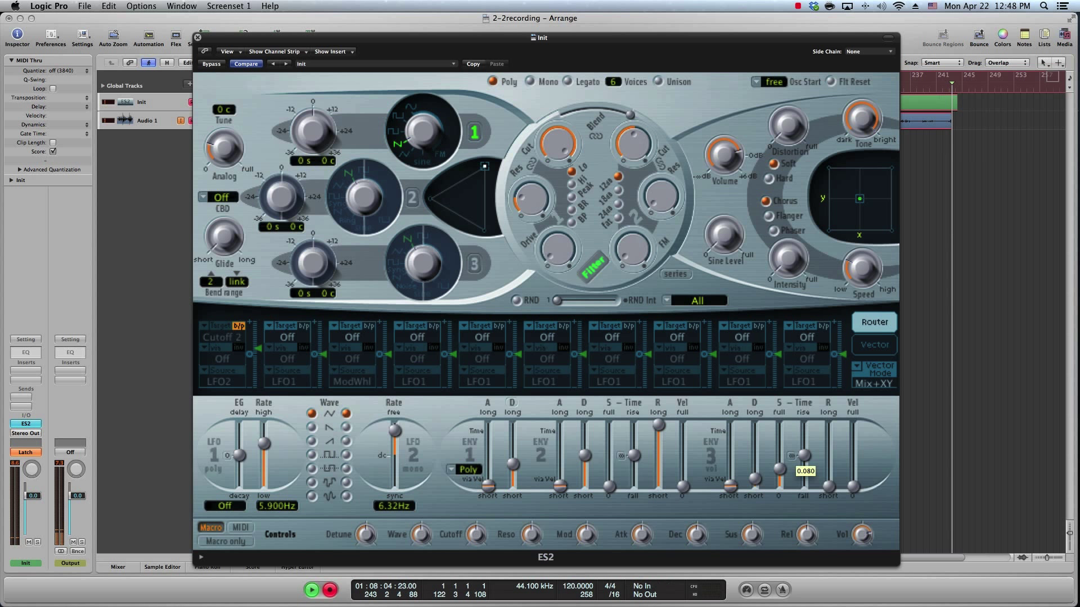
pyautogui.moveTo(779, 468); pyautogui.dragTo(779, 485)
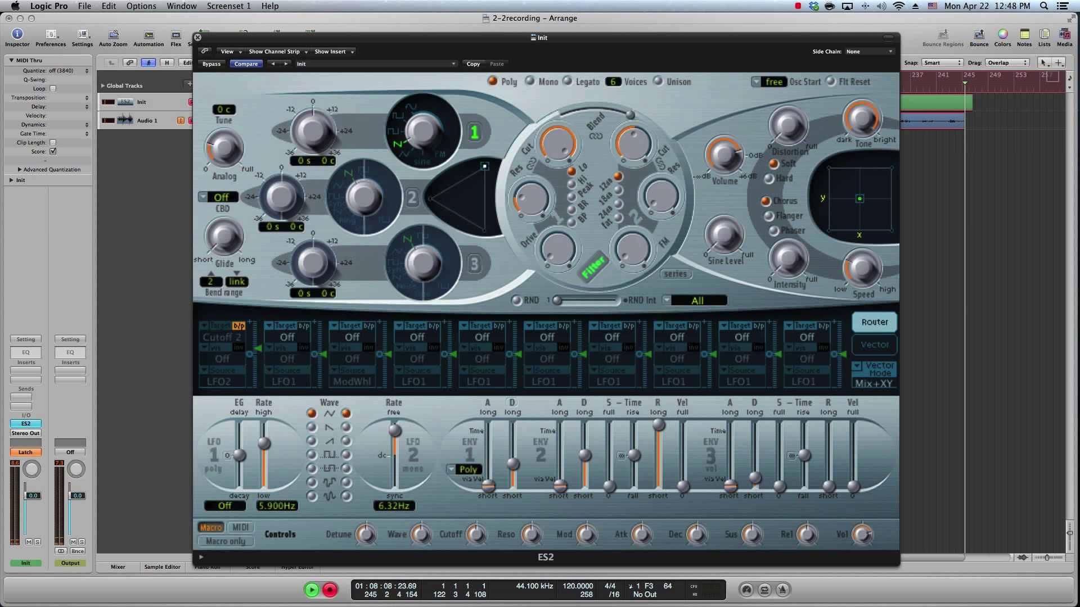
pyautogui.moveTo(754, 477); pyautogui.dragTo(754, 466)
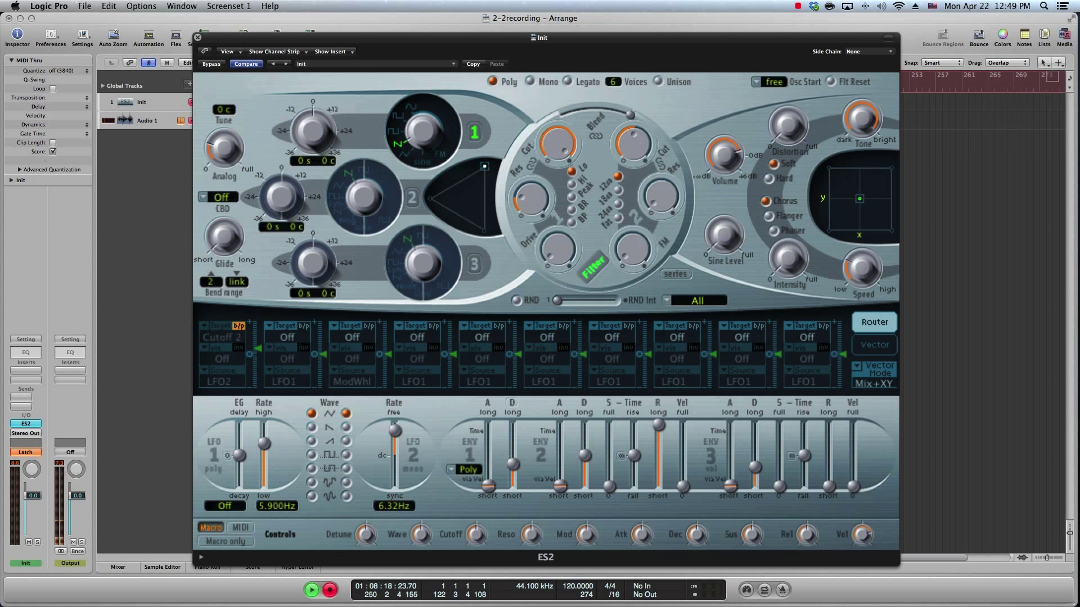
# - Set ENV 3's decay to its shortest and lengthen its attack and release to medium times
pyautogui.moveTo(754, 466); pyautogui.dragTo(730, 461)
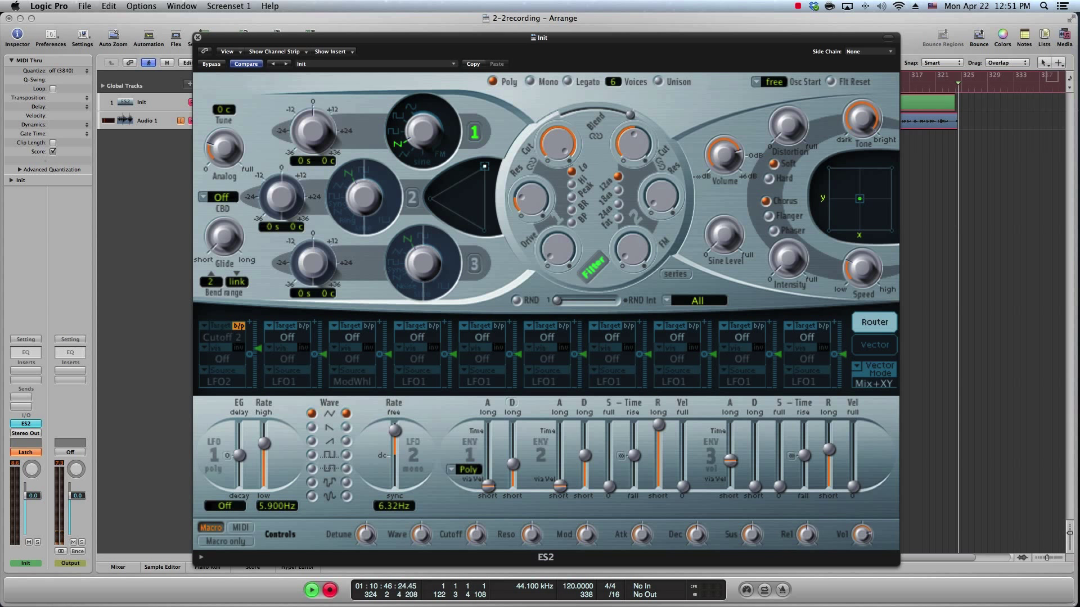
# - Switch to the slide presentation and go from the ADSR diagram to the AMP E.G. instrument types slide
pyautogui.press('super+Tab')
pyautogui.press('super+alt+p')
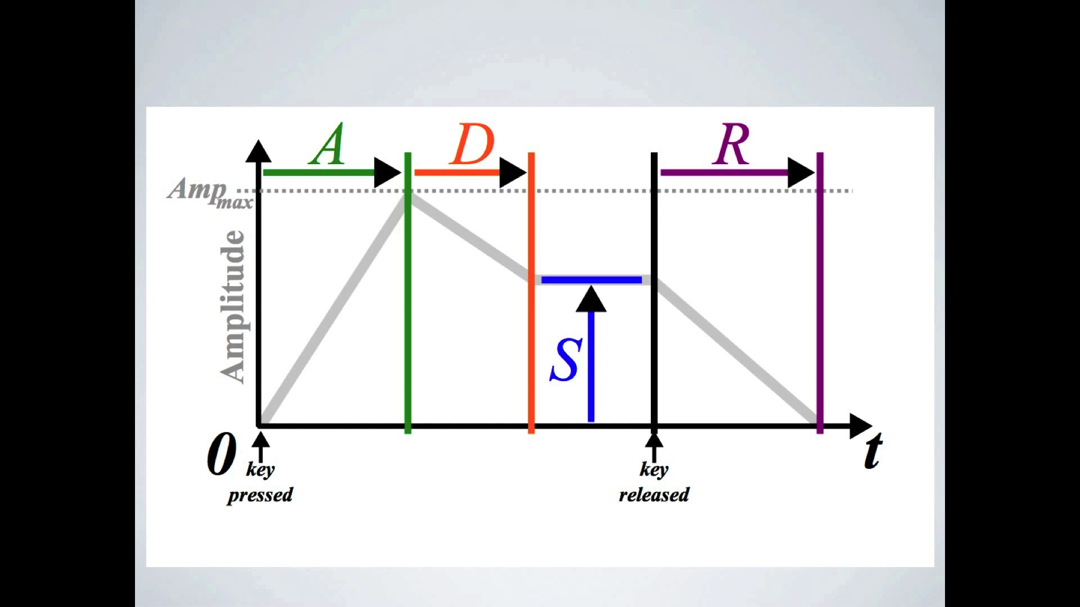
pyautogui.press('Right')
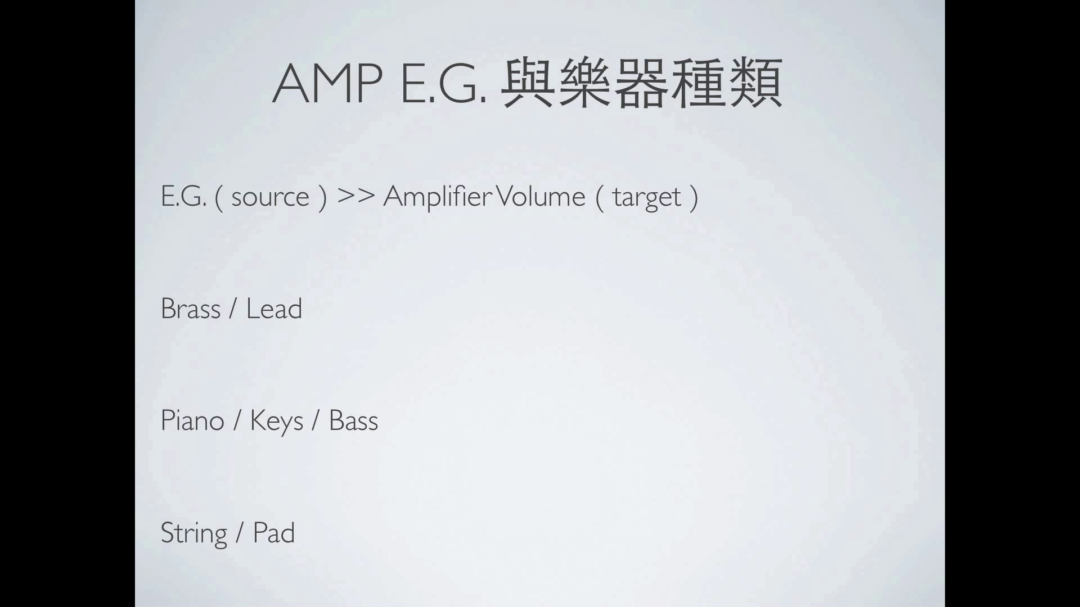
pyautogui.press('Right')
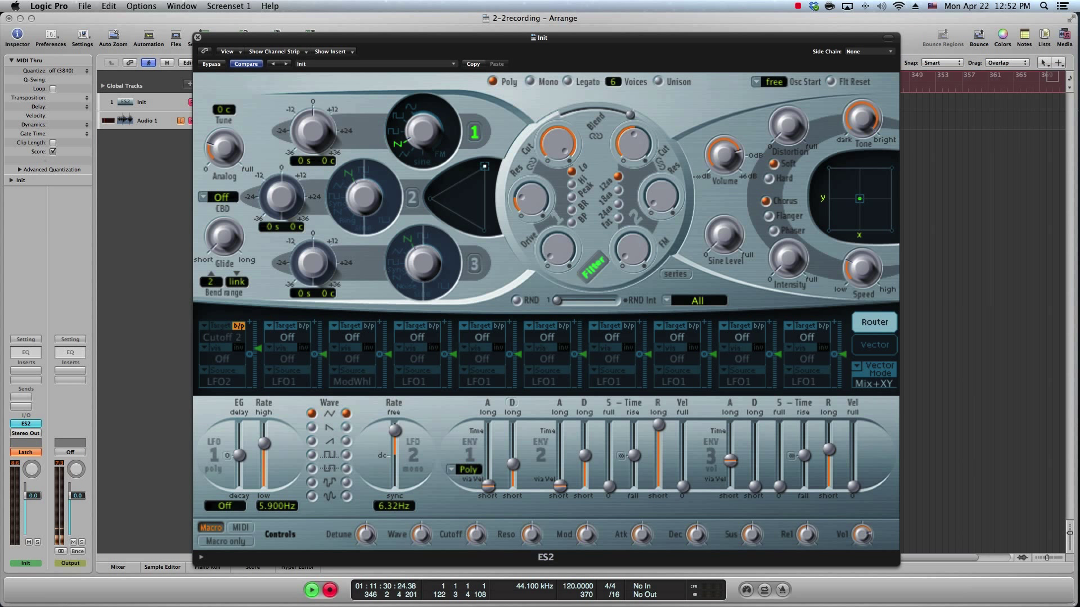
# - Shape ENV 3 in ES2 with the shortest attack, short decay and release, and sustain at about 0.536
pyautogui.moveTo(729, 460); pyautogui.dragTo(828, 476)
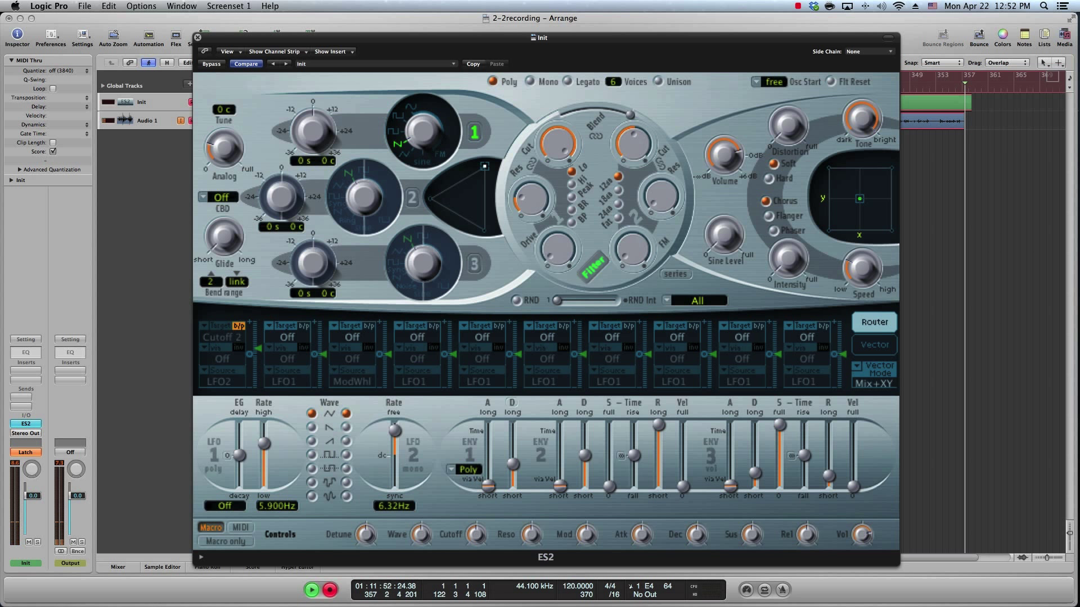
pyautogui.moveTo(779, 425); pyautogui.dragTo(779, 441)
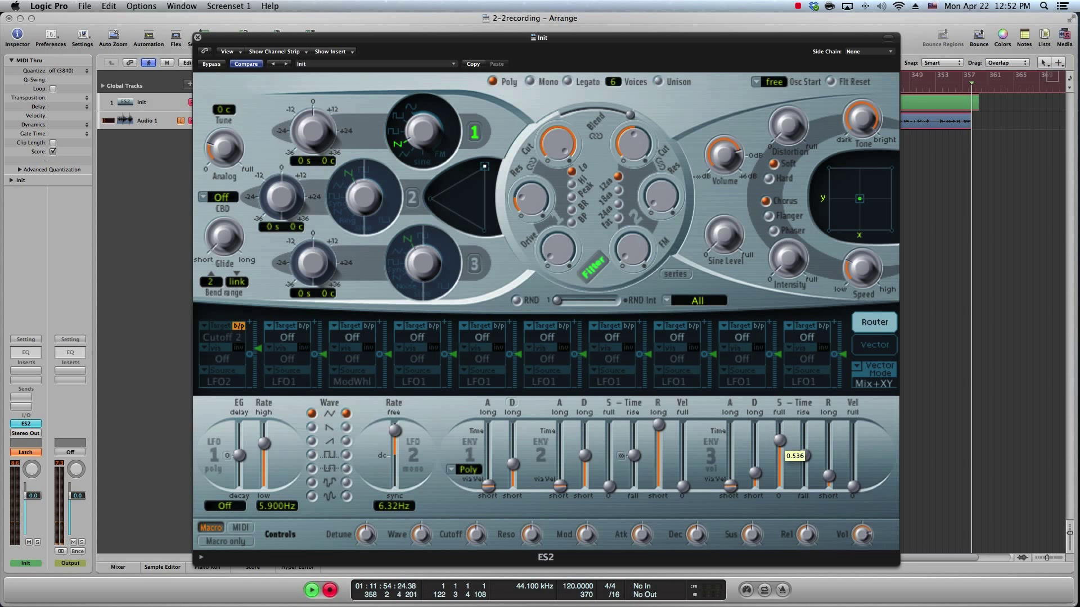
# - Consult the slides and return to ES2 to compare full sustain with a medium-high sustain level on ENV 3
pyautogui.press('super+Tab')
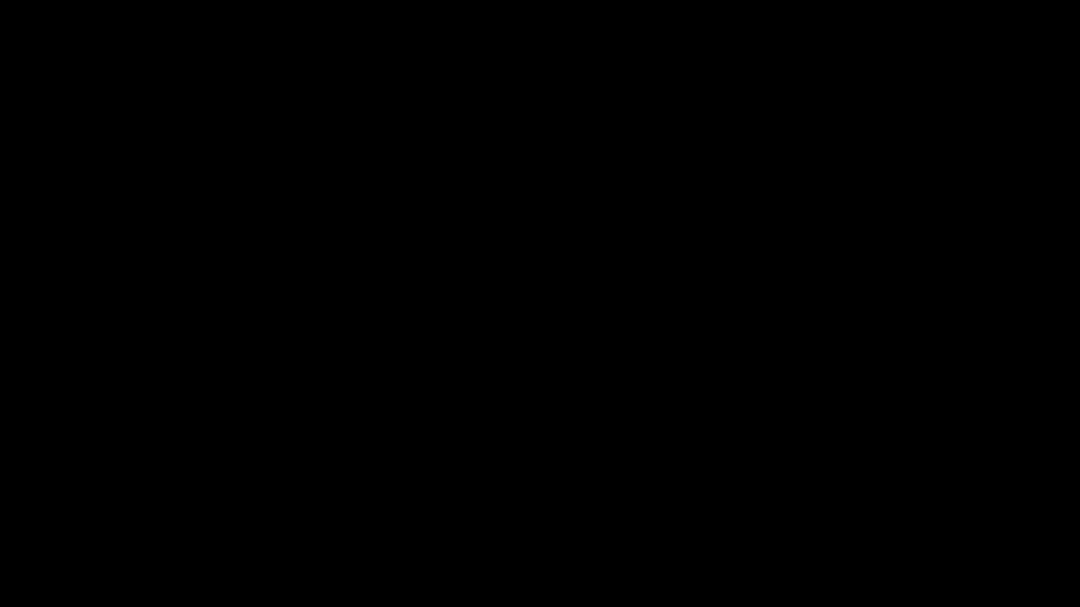
pyautogui.press('space')
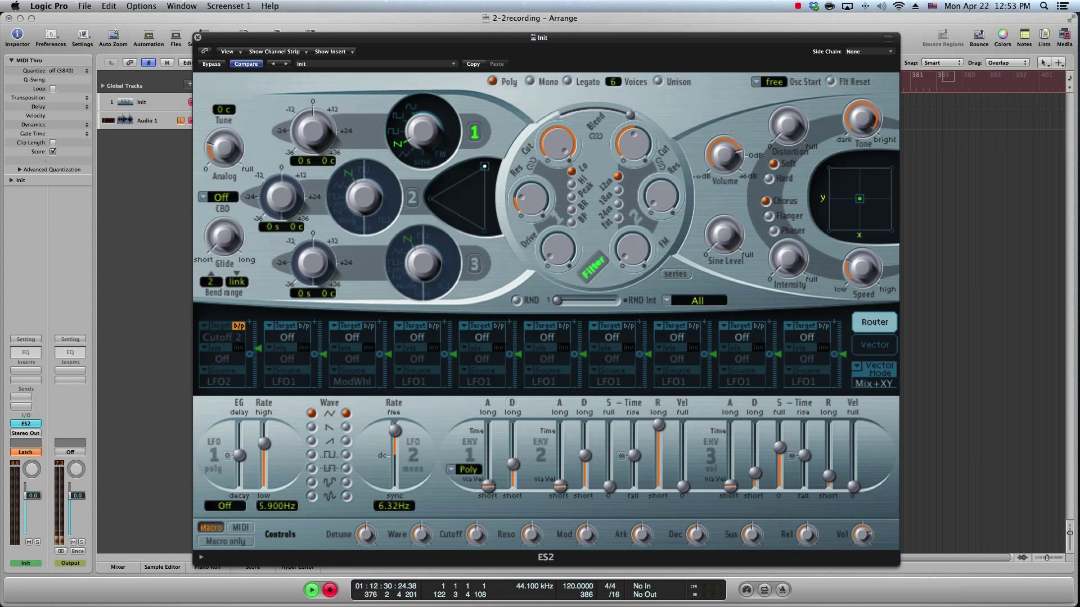
pyautogui.moveTo(779, 446); pyautogui.dragTo(779, 424)
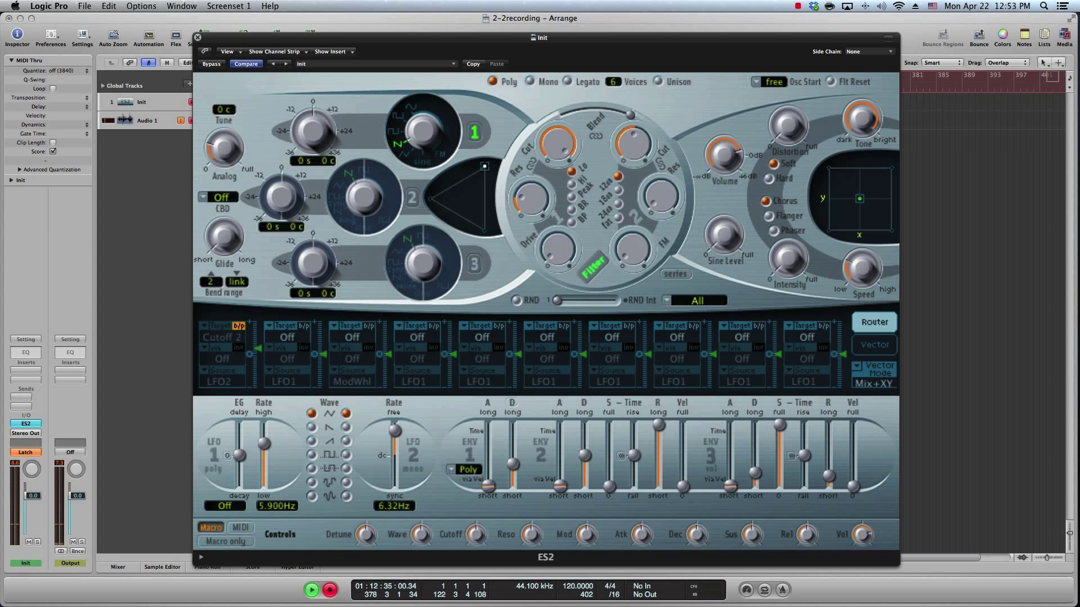
pyautogui.moveTo(780, 425); pyautogui.dragTo(779, 442)
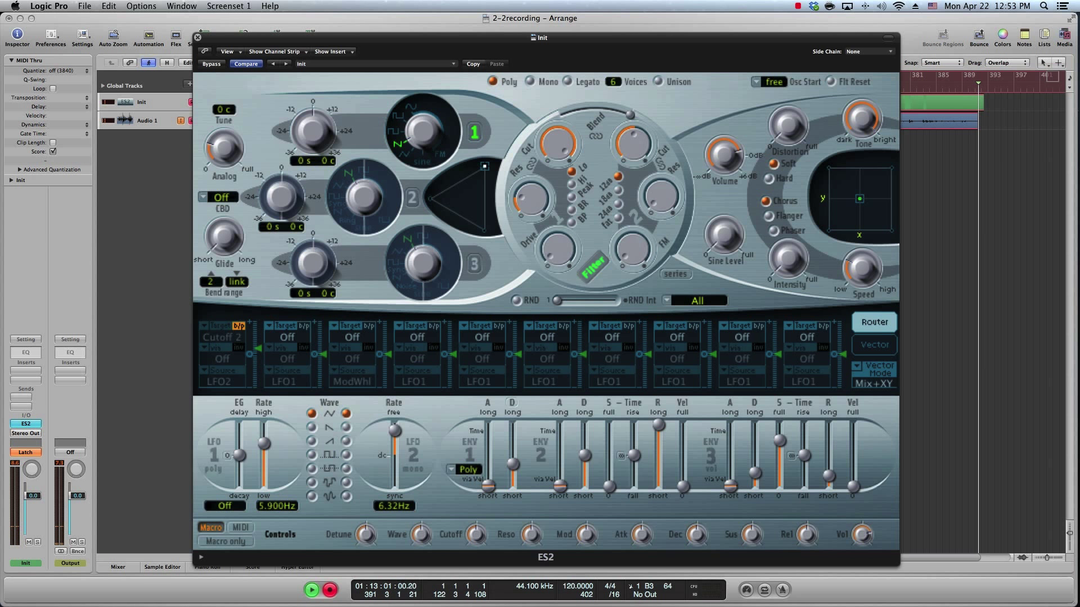
# - Switch to the AMP E.G. slide and reveal the envelope diagram for Brass / Lead sounds
pyautogui.press('super+Tab')
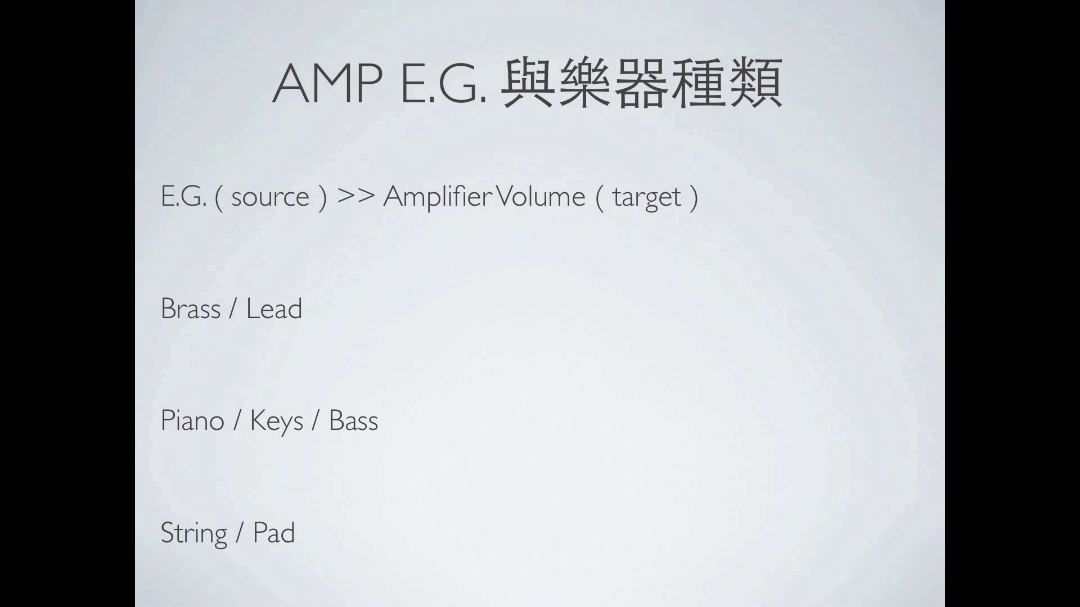
pyautogui.press('space')
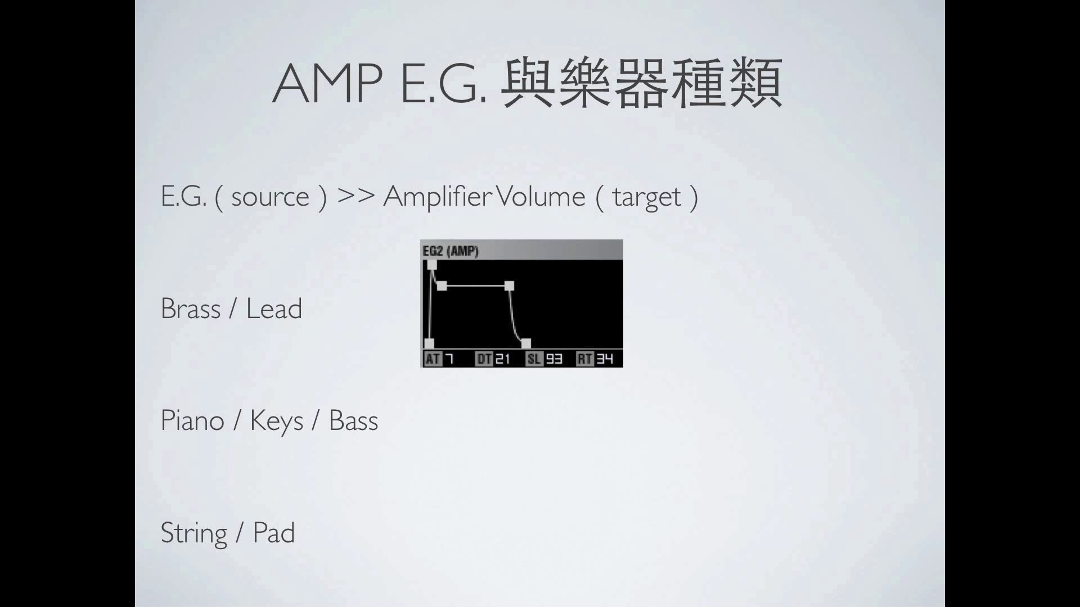
pyautogui.press('space')
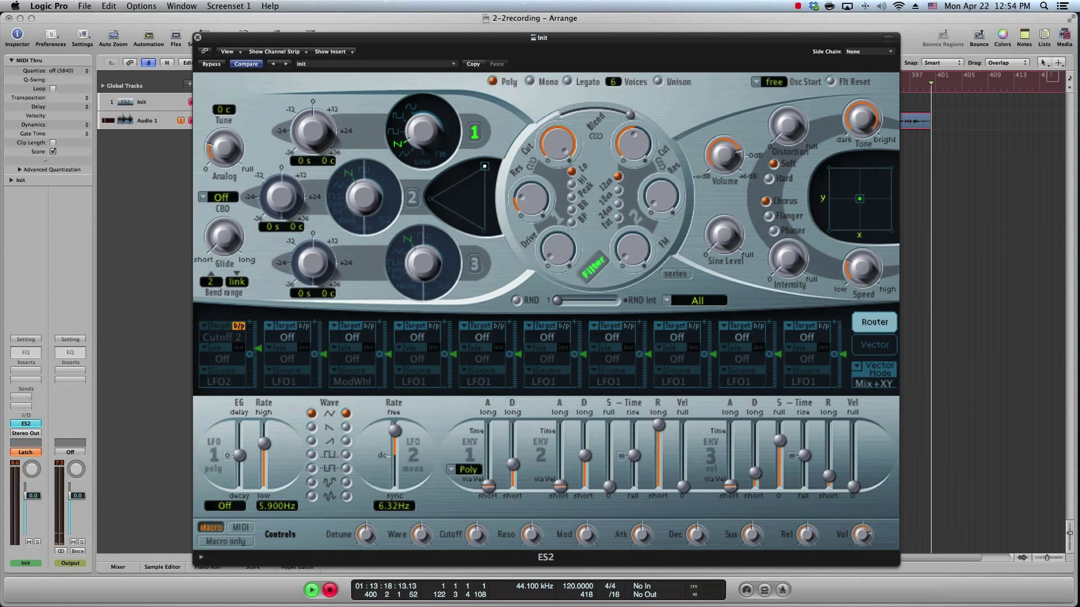
# - Lower ENV 3's sustain and slightly lengthen its decay in ES2, and switch the filters to parallel routing
pyautogui.moveTo(780, 442); pyautogui.dragTo(754, 468)
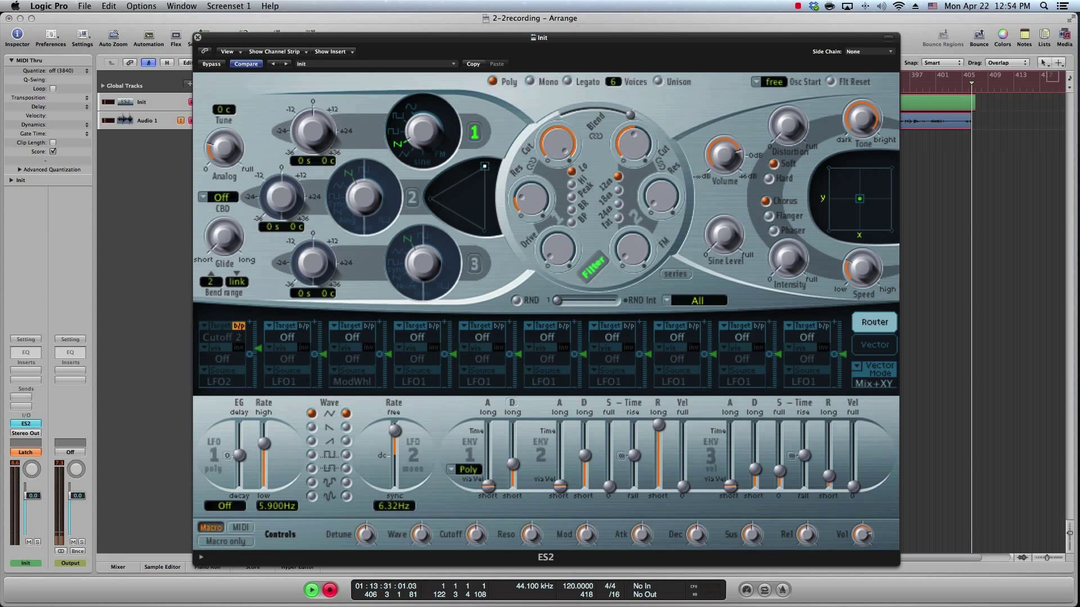
pyautogui.click(675, 274)
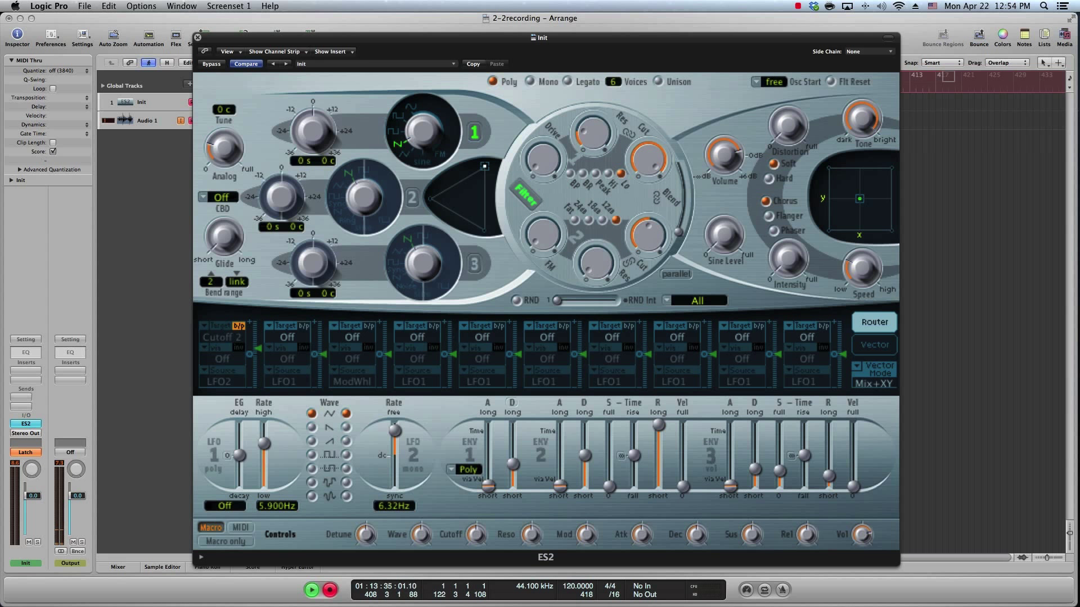
# - Set the filter blend to about 0.66 and switch filter 1 to Hi mode
pyautogui.moveTo(648, 229); pyautogui.dragTo(681, 220)
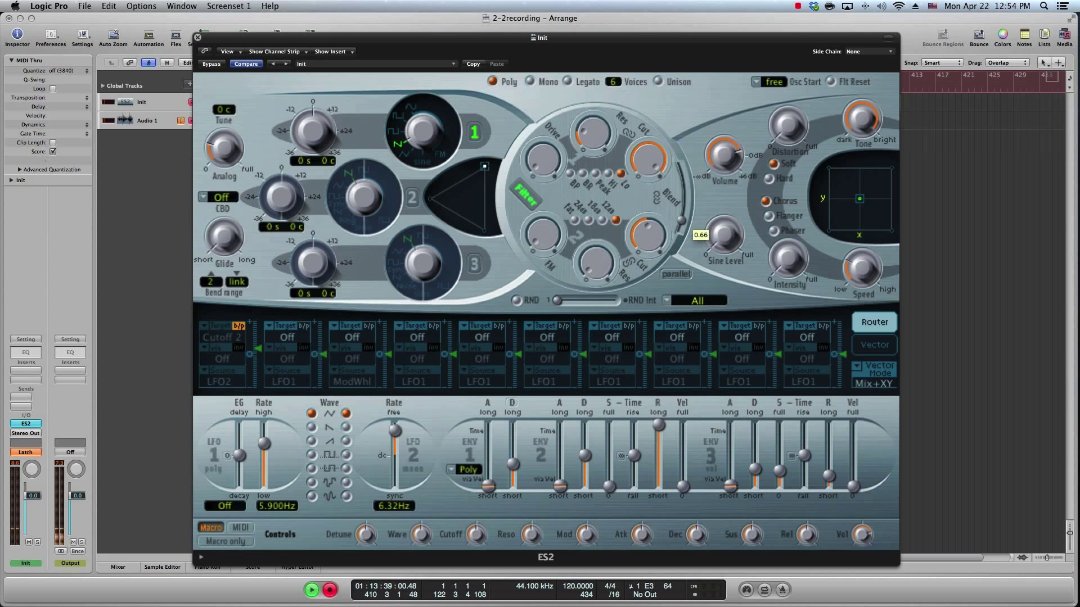
pyautogui.click(608, 173)
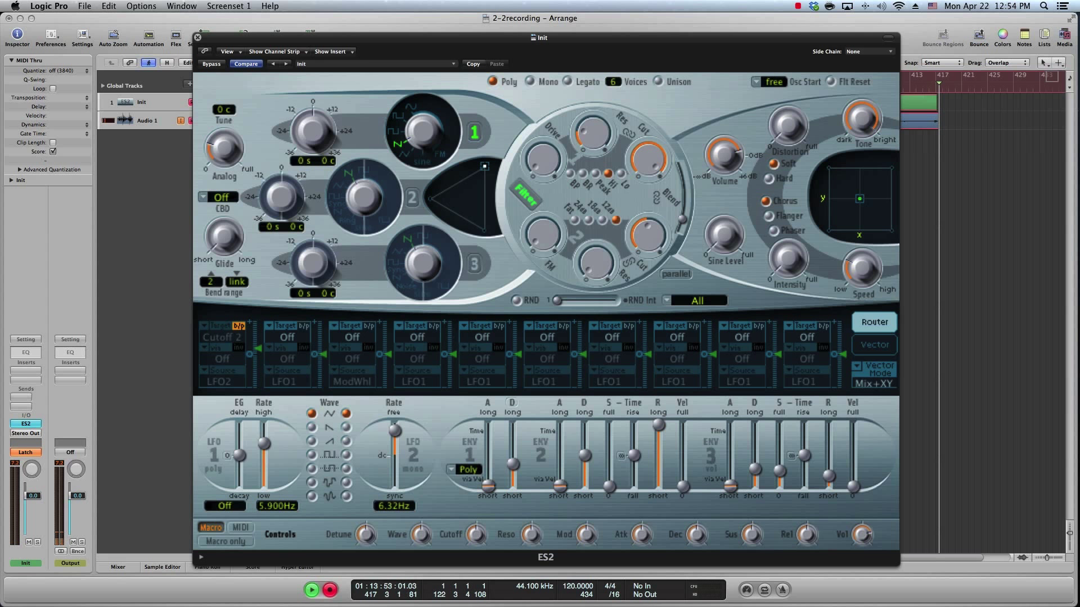
# - Drop ENV 3's sustain to zero and its release to the shortest time, with a medium decay
pyautogui.moveTo(829, 475); pyautogui.dragTo(828, 468)
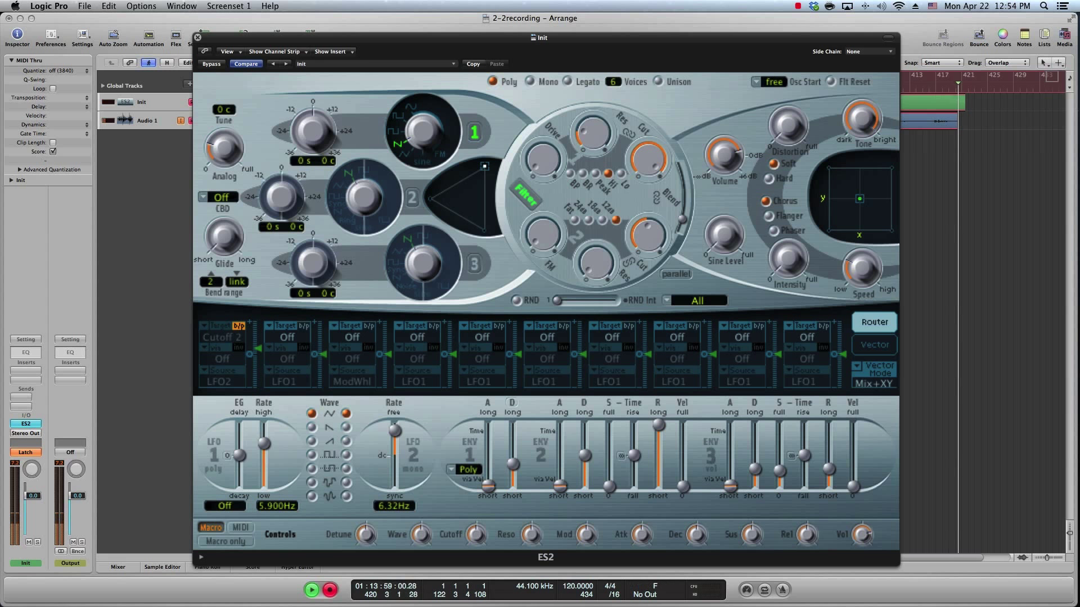
pyautogui.moveTo(828, 469); pyautogui.dragTo(755, 460)
pyautogui.click(805, 456)
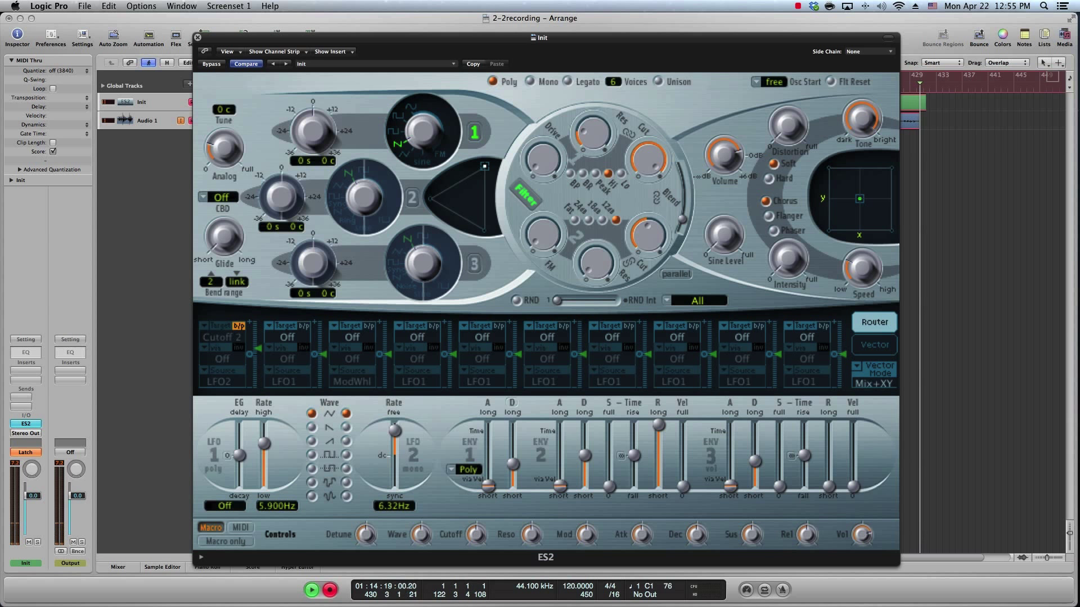
# - Compare shorter and longer decay times on ENV 3 with zero sustain, settle on a moderate decay, and slightly lengthen the attack
pyautogui.moveTo(756, 475)
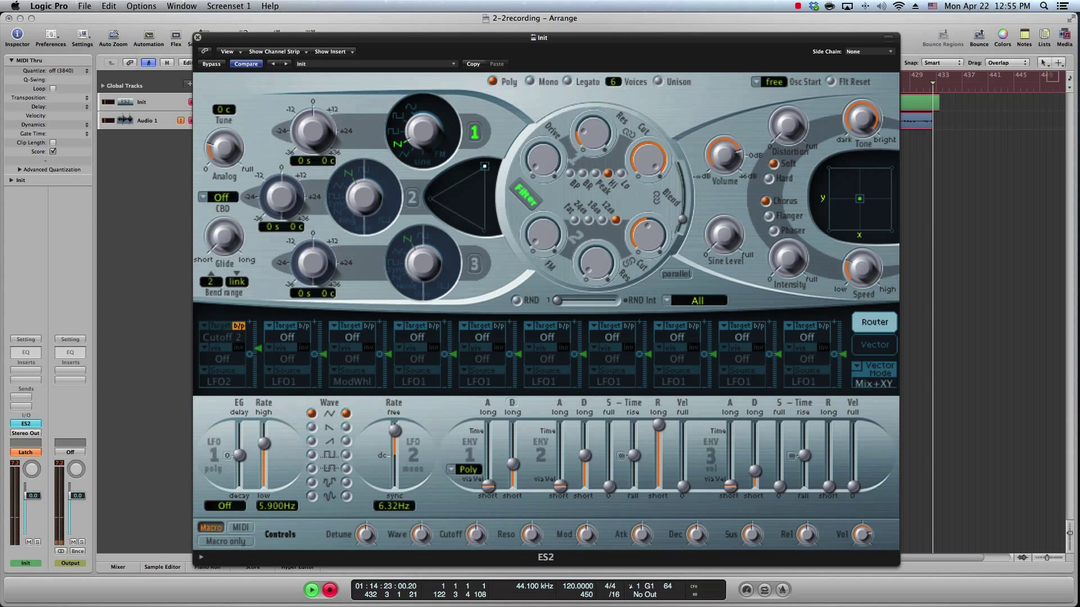
pyautogui.moveTo(755, 471); pyautogui.dragTo(754, 448)
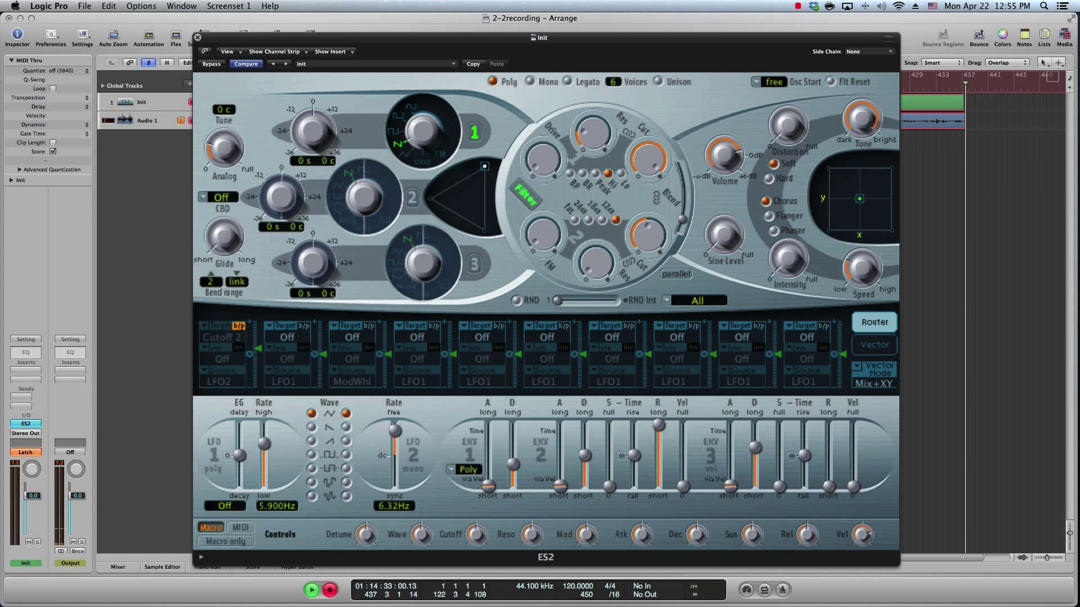
pyautogui.moveTo(755, 447); pyautogui.dragTo(754, 453)
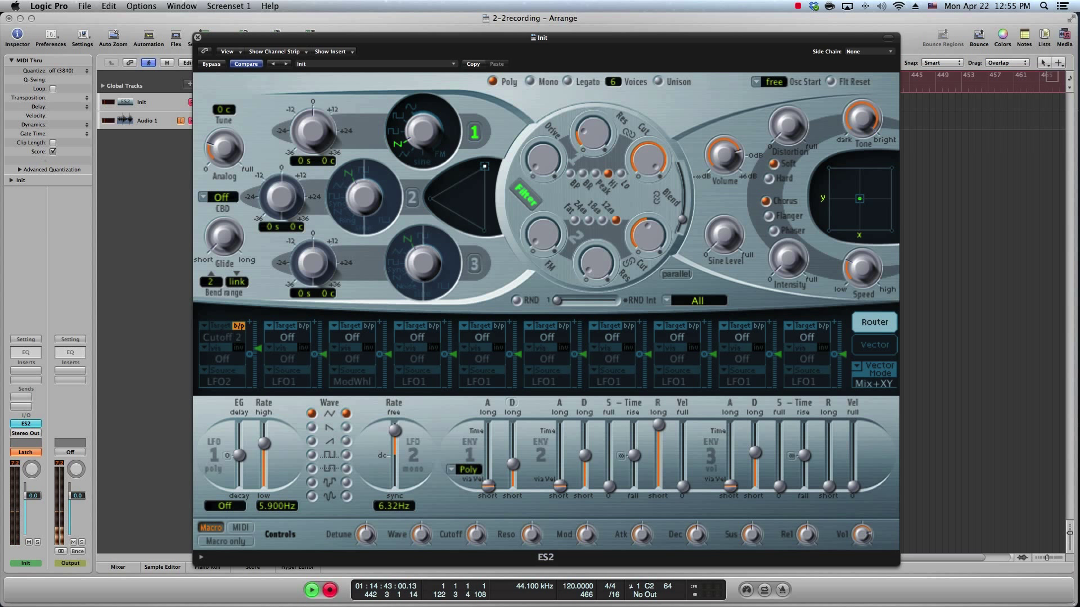
pyautogui.moveTo(755, 452); pyautogui.dragTo(754, 452)
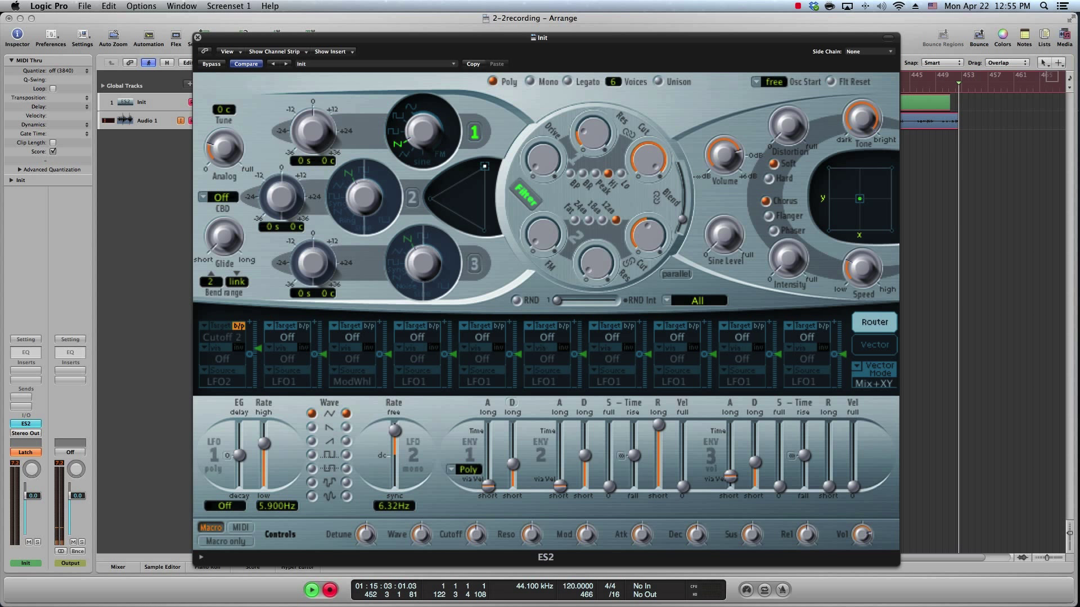
pyautogui.moveTo(779, 487)
pyautogui.mouseDown()
pyautogui.moveTo(779, 477)
pyautogui.moveTo(779, 486)
pyautogui.mouseUp()
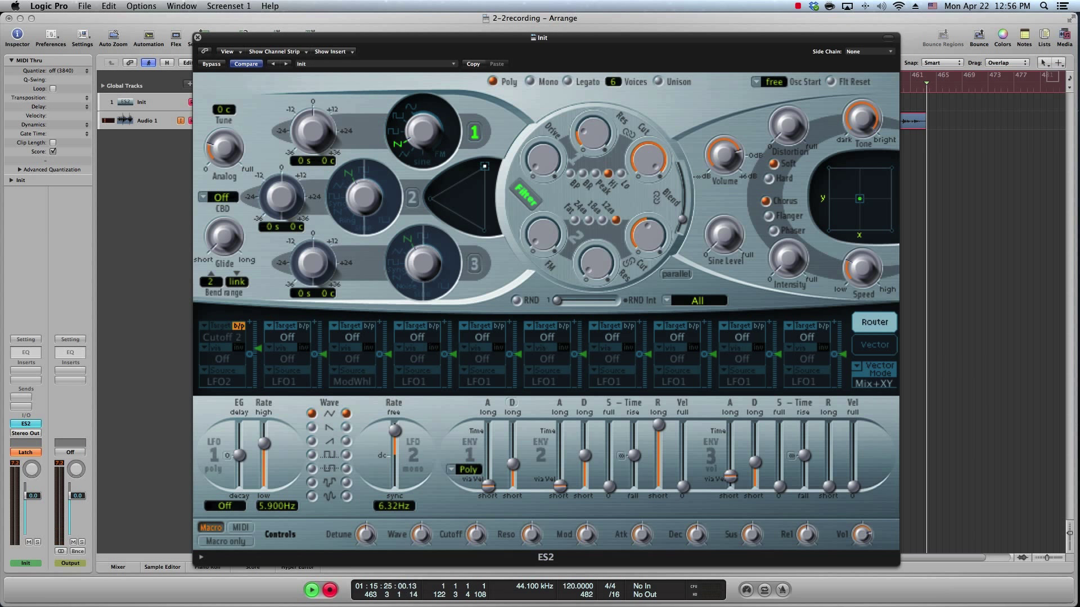
# - Give ENV 3 a long attack and decay, with sustain and release raised to slightly above halfway
pyautogui.moveTo(730, 477); pyautogui.dragTo(755, 443)
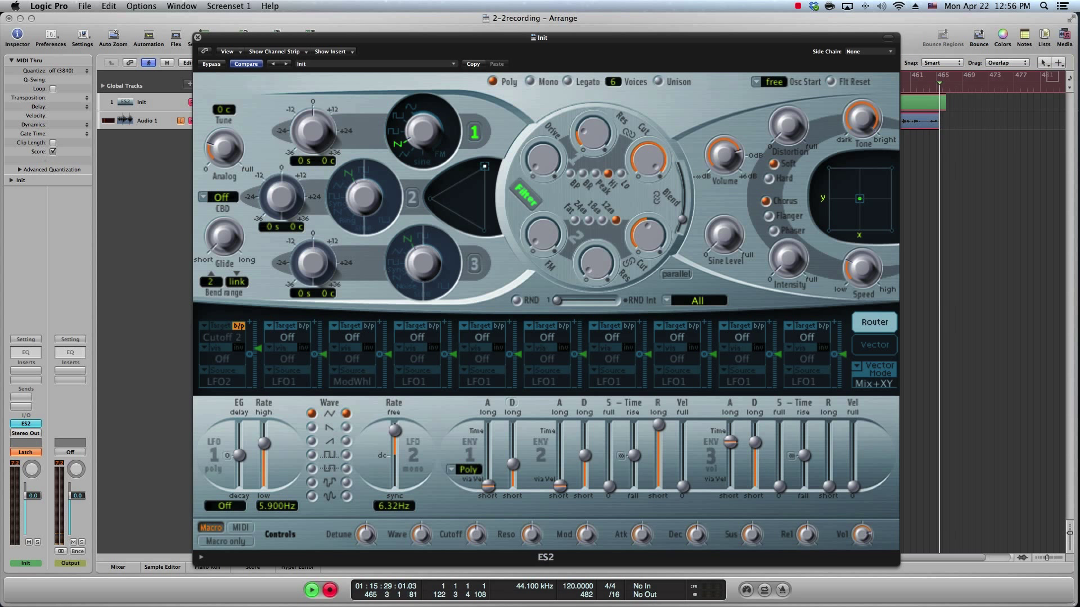
pyautogui.moveTo(779, 487); pyautogui.dragTo(779, 450)
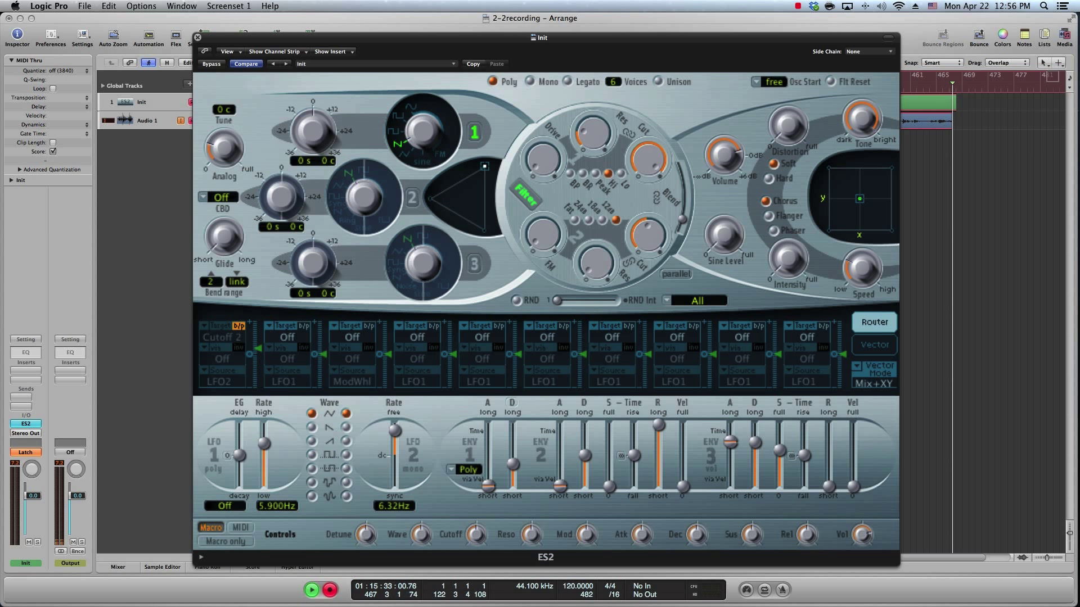
pyautogui.moveTo(828, 487); pyautogui.dragTo(829, 454)
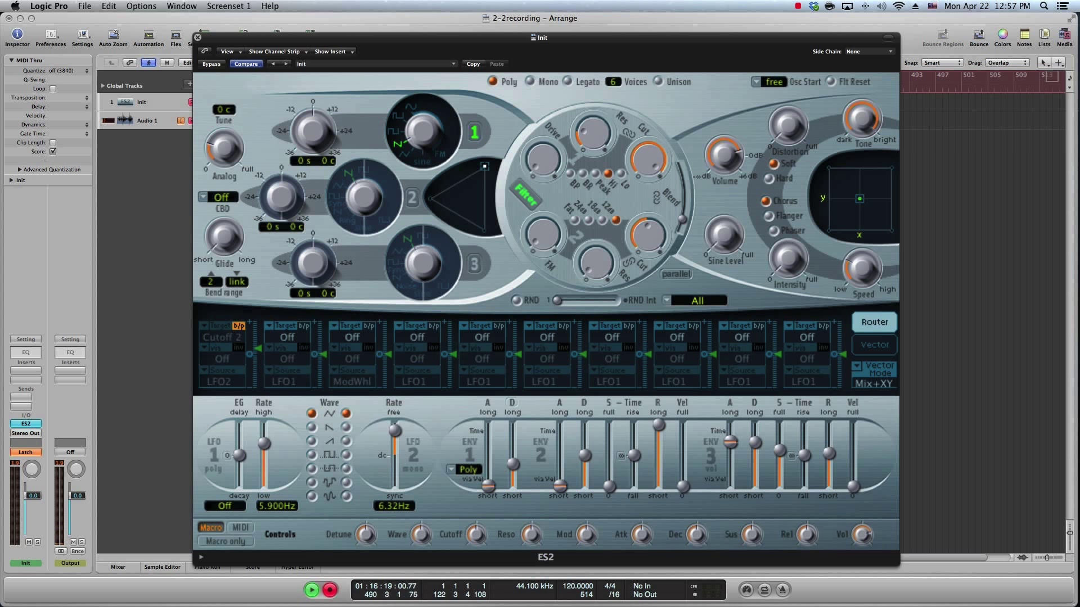
# - Load the Punch Trance Bass setting from the Synth Bass category and change ENV 3's attack from shortest to long
pyautogui.click(453, 64)
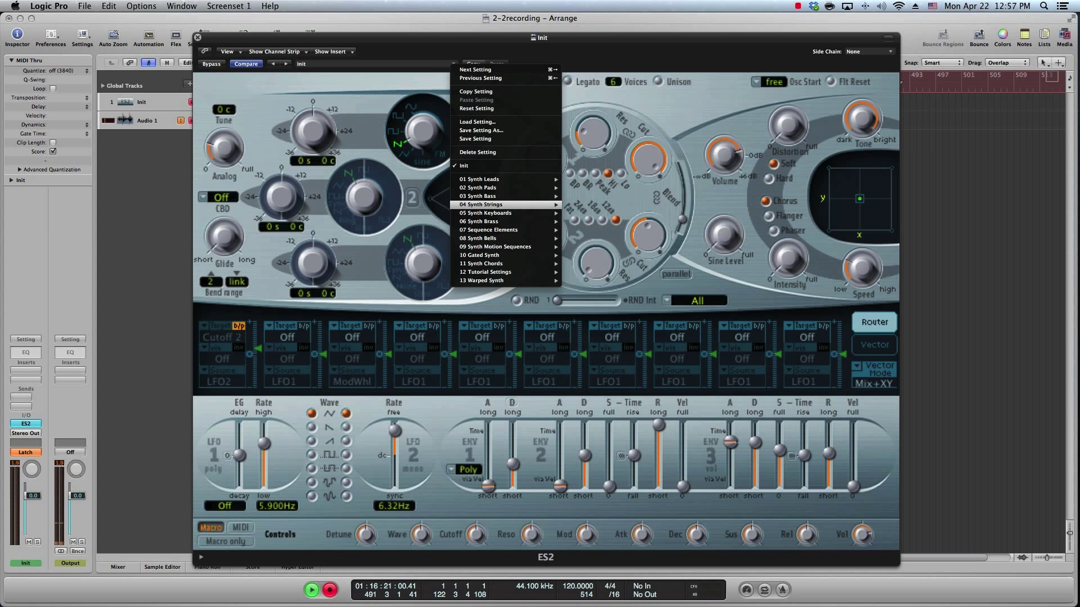
pyautogui.moveTo(495, 204)
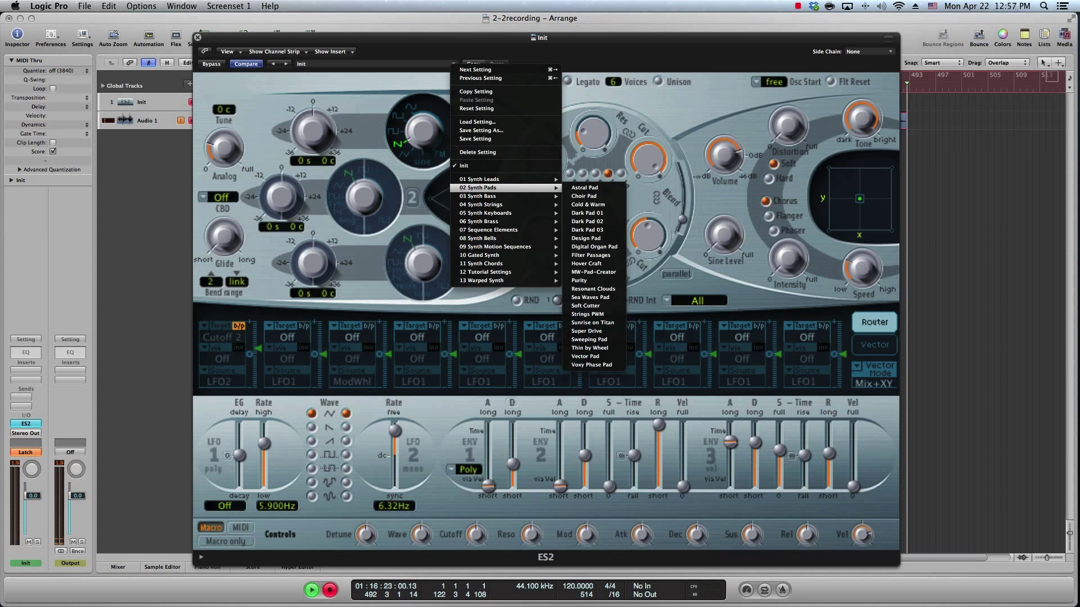
pyautogui.click(595, 288)
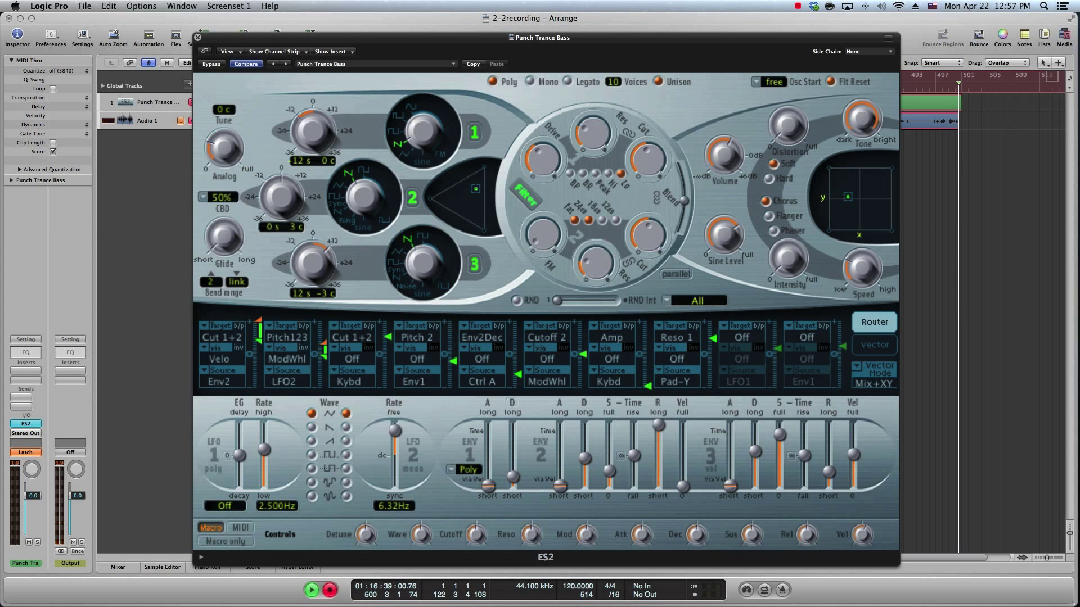
pyautogui.moveTo(730, 486)
pyautogui.moveTo(730, 486); pyautogui.dragTo(730, 442)
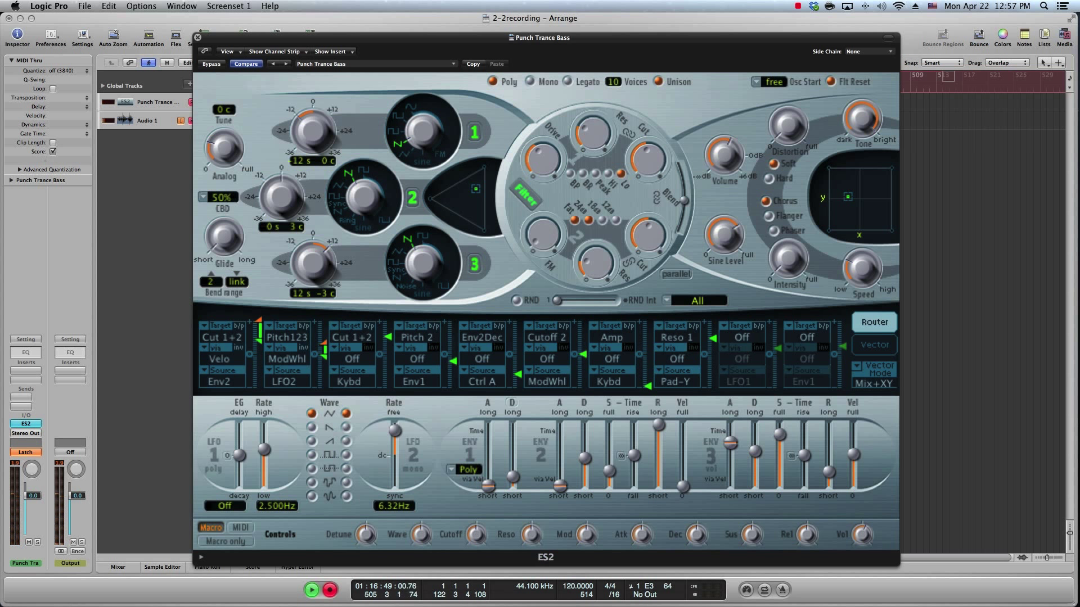
pyautogui.moveTo(730, 442); pyautogui.dragTo(730, 436)
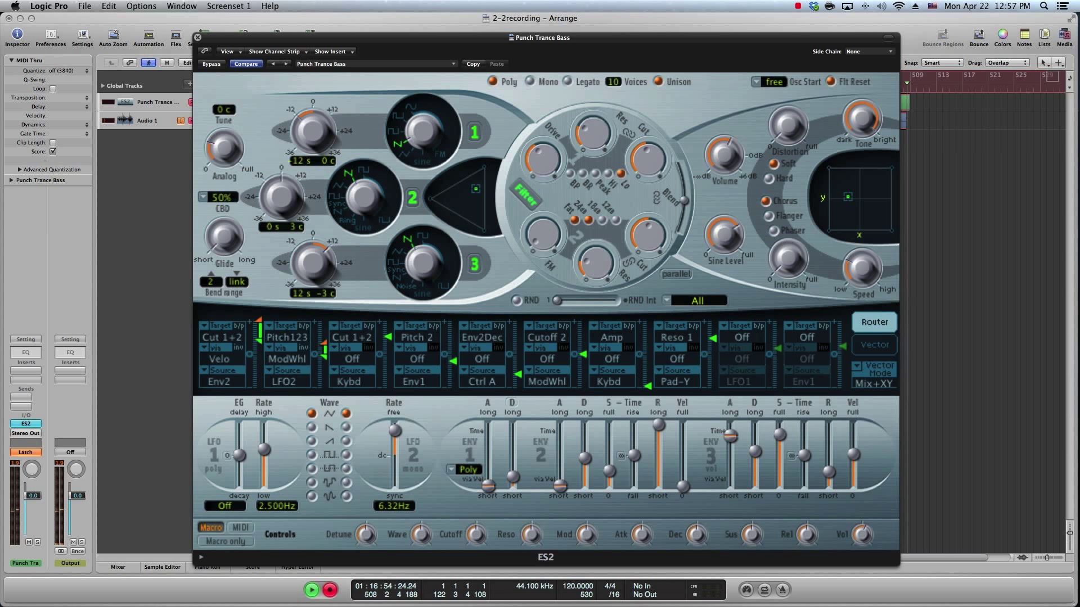
# - Load the Classic Synth Brass setting and give ENV 3 the shortest attack, a moderate decay and zero sustain
pyautogui.click(421, 64)
pyautogui.moveTo(472, 213)
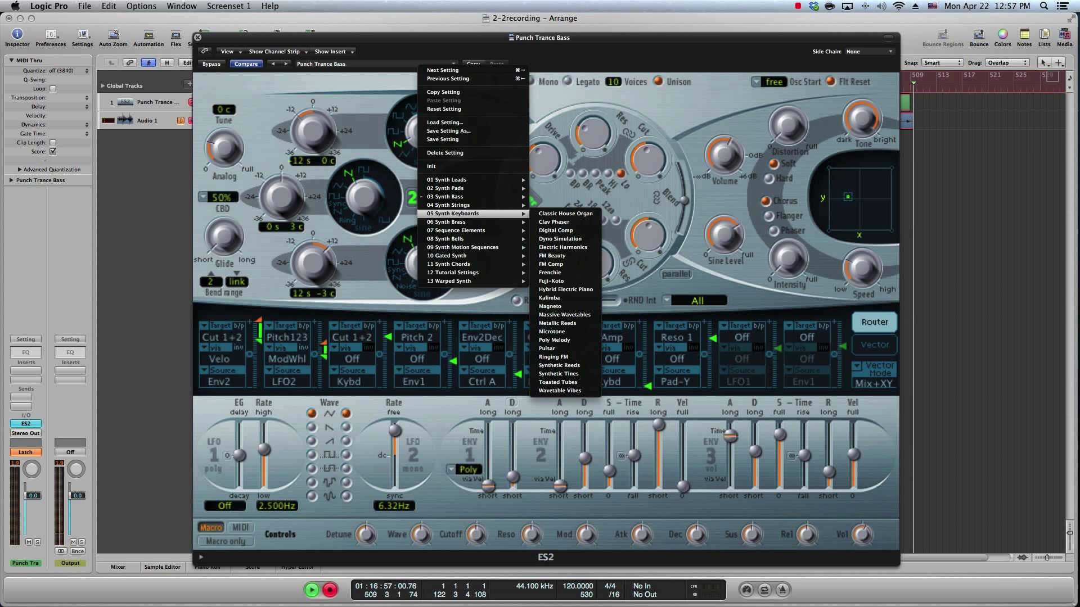
pyautogui.click(563, 248)
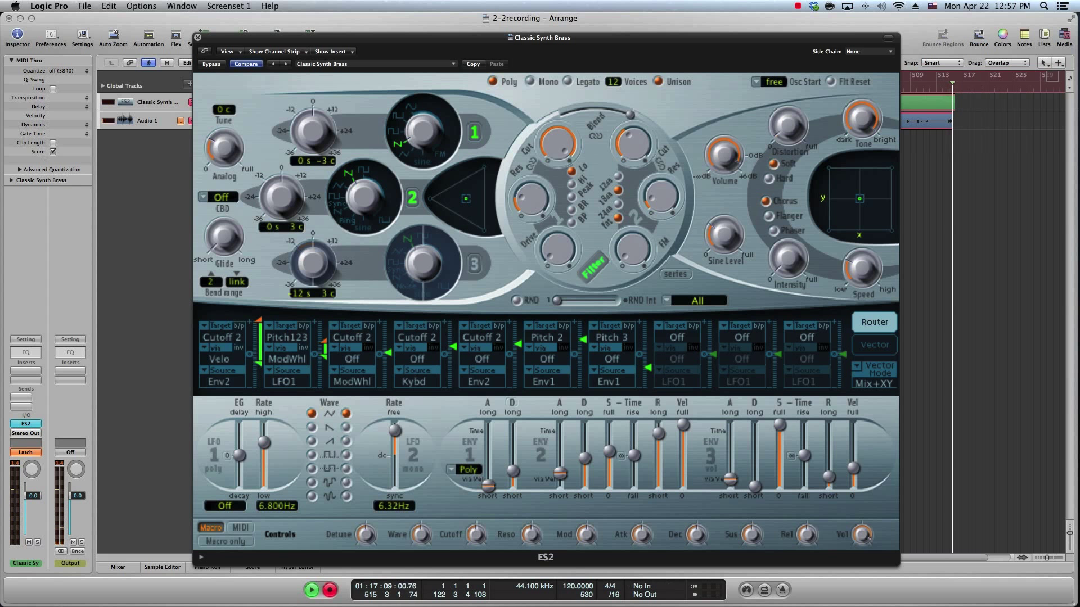
pyautogui.moveTo(779, 425); pyautogui.dragTo(755, 467)
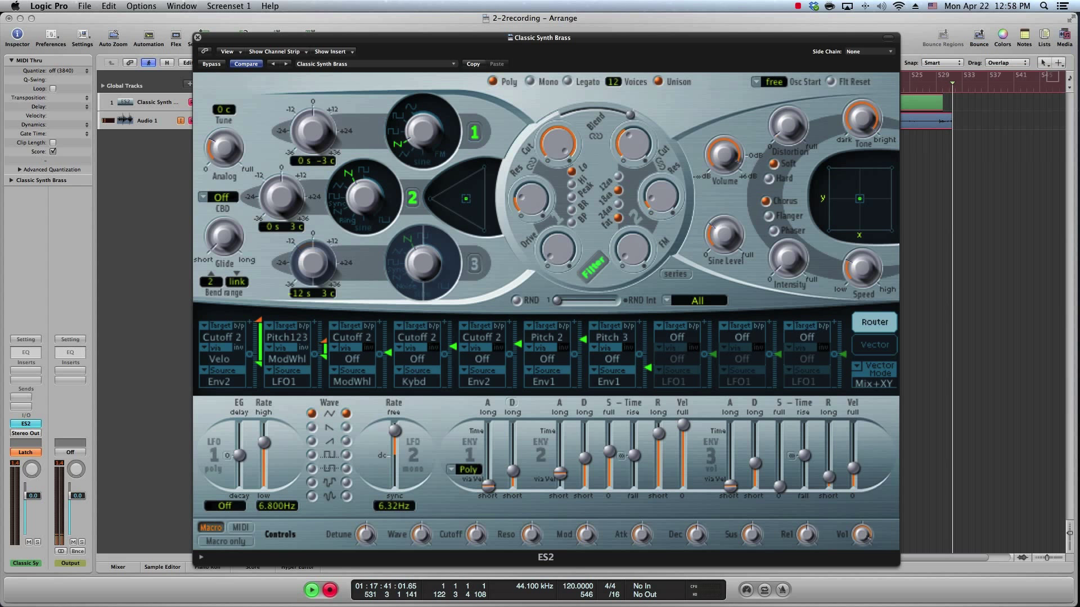
# - Load the Hover Craft setting from the Synth Pads category
pyautogui.click(453, 64)
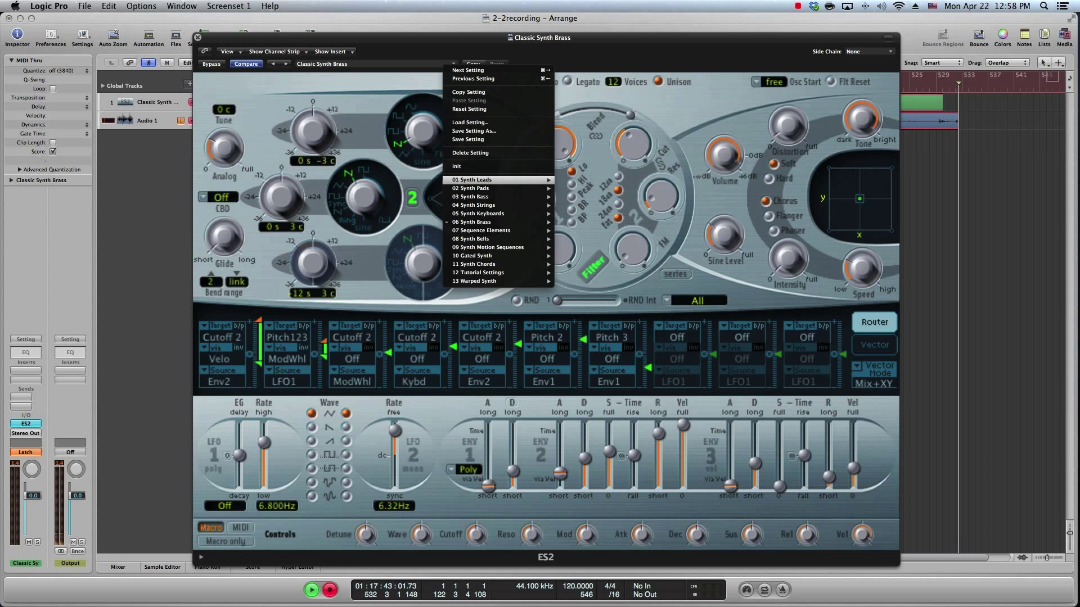
pyautogui.moveTo(489, 248)
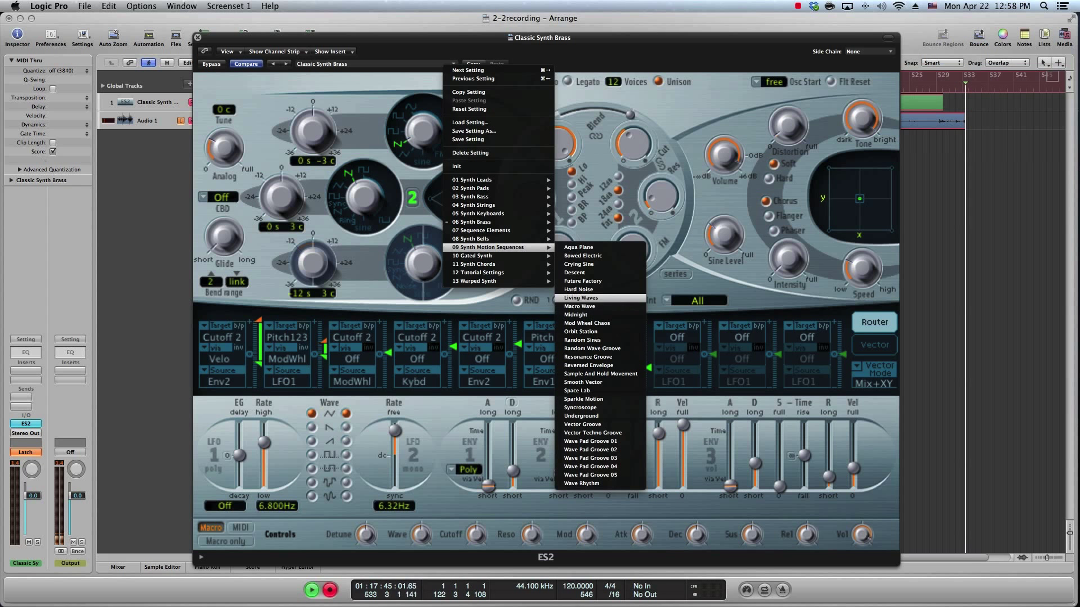
pyautogui.moveTo(490, 188)
pyautogui.click(579, 264)
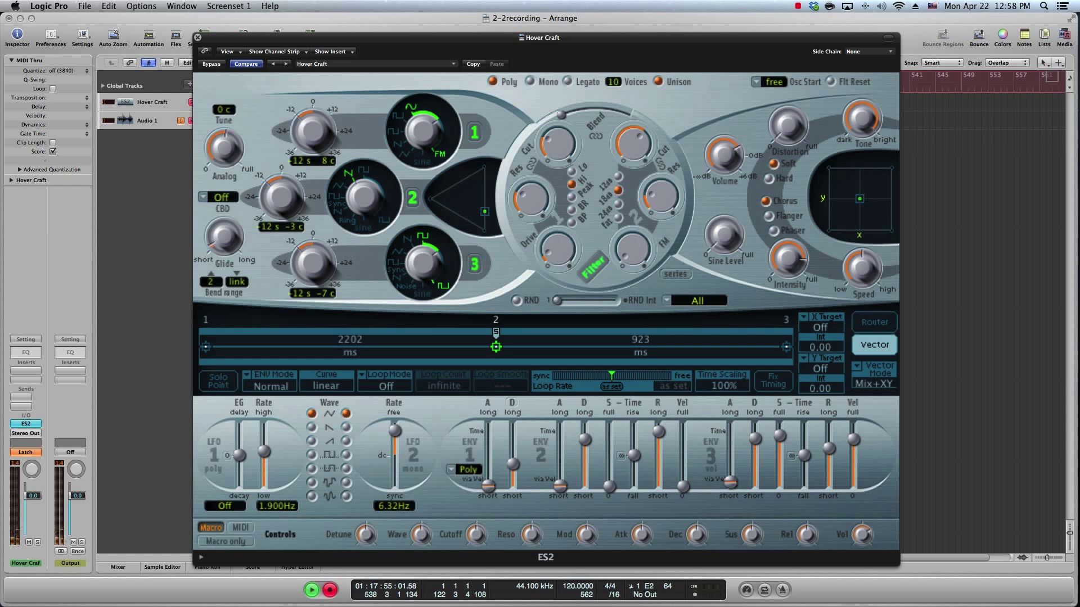
# - Reduce ENV 3's sustain to zero, shorten its decay to medium and its release to the shortest time, and switch to another app
pyautogui.moveTo(779, 435); pyautogui.dragTo(780, 486)
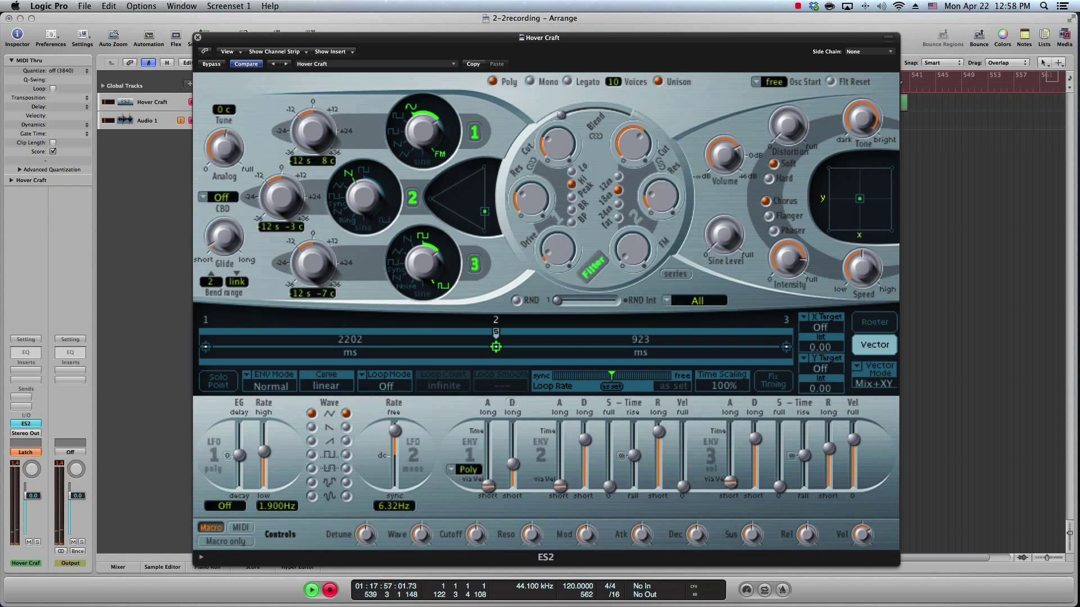
pyautogui.moveTo(755, 438); pyautogui.dragTo(755, 457)
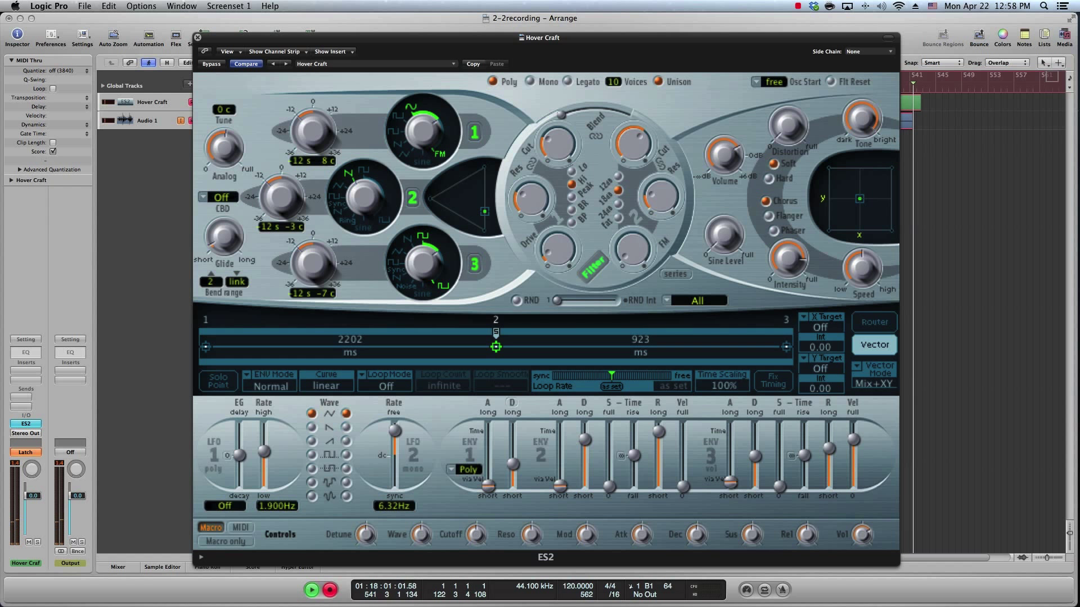
pyautogui.click(829, 448)
pyautogui.moveTo(829, 449); pyautogui.dragTo(829, 487)
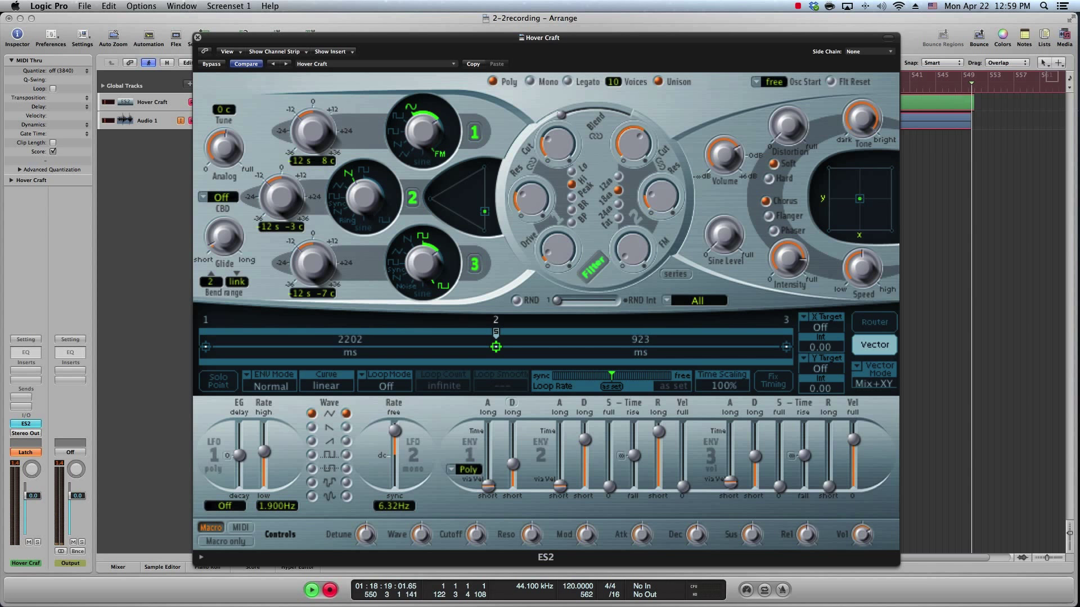
pyautogui.press('super+Tab')
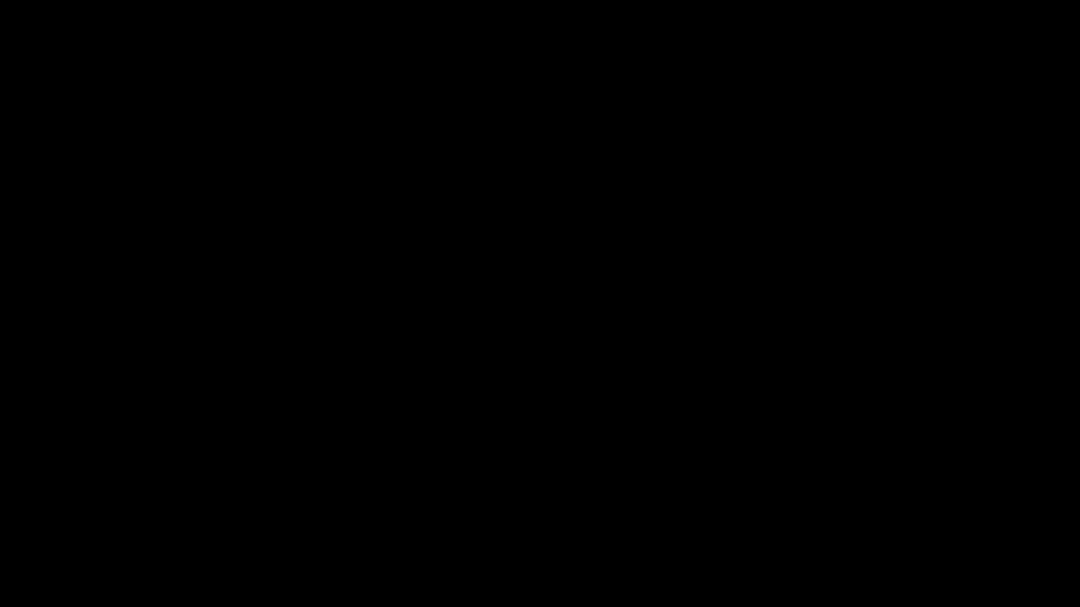